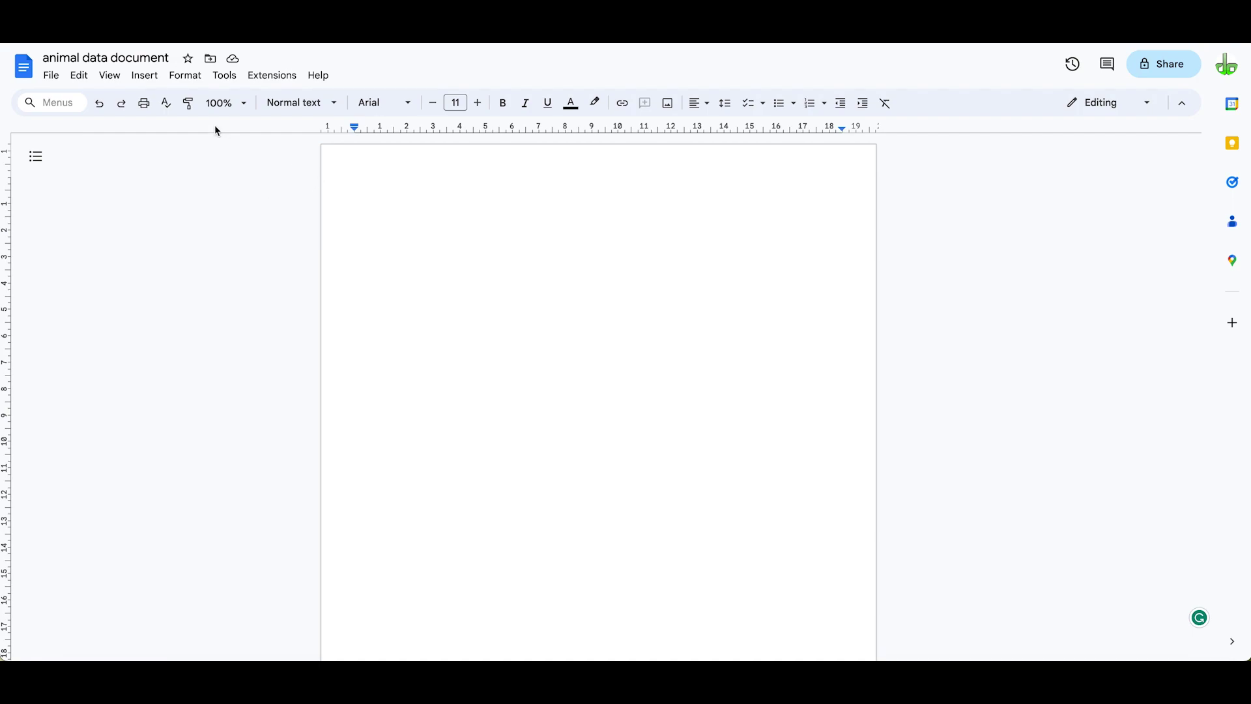
Insert a Product roadmap building block table into the blank document
{"action": "left_click", "coordinate": [145, 76]}
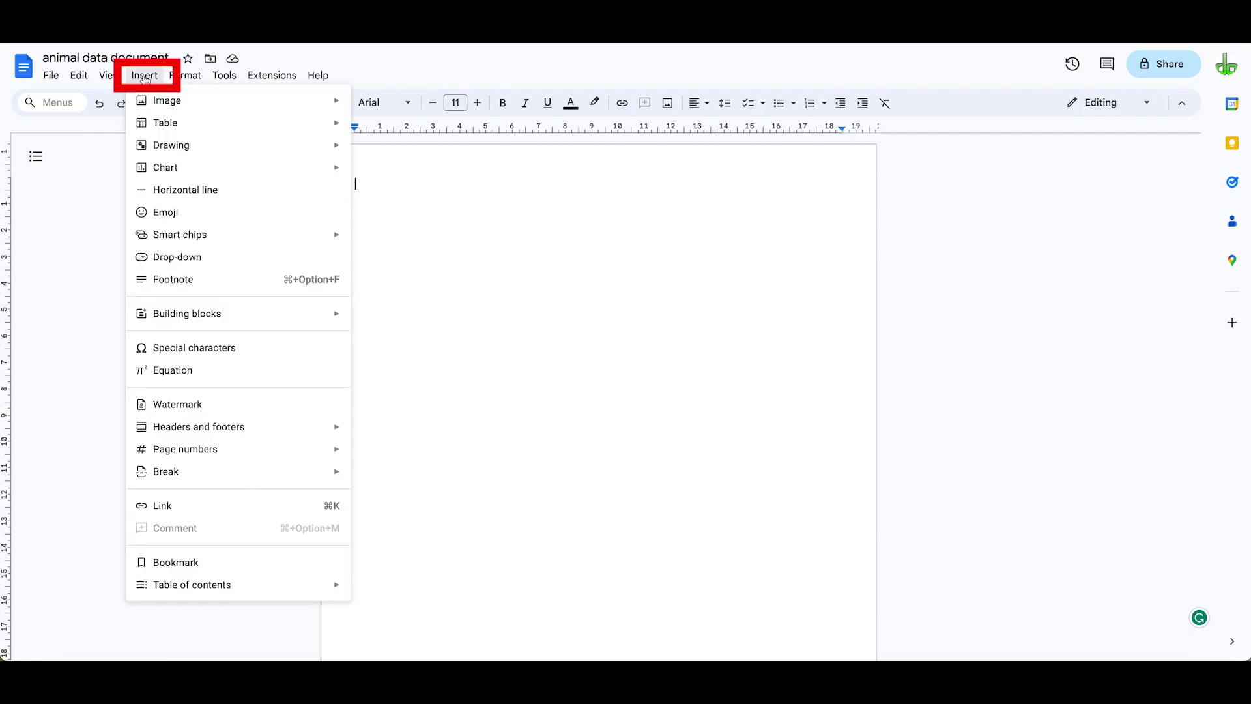
{"action": "mouse_move", "coordinate": [160, 236]}
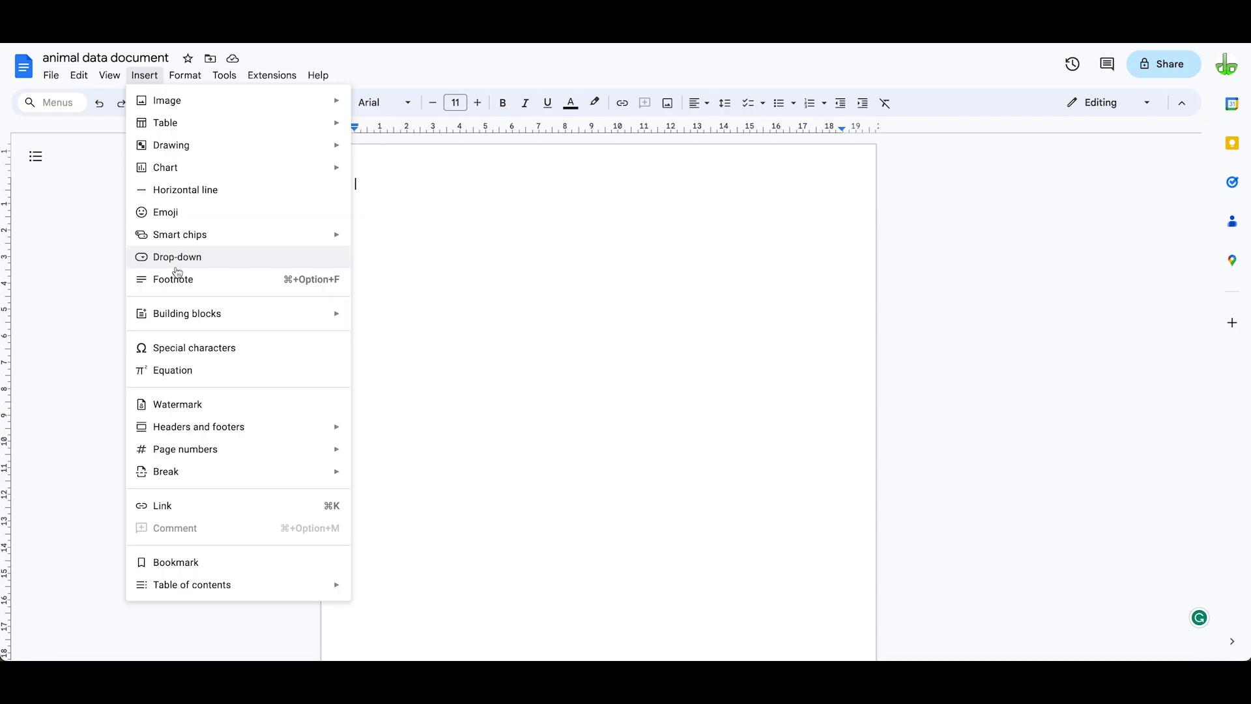
{"action": "mouse_move", "coordinate": [184, 314]}
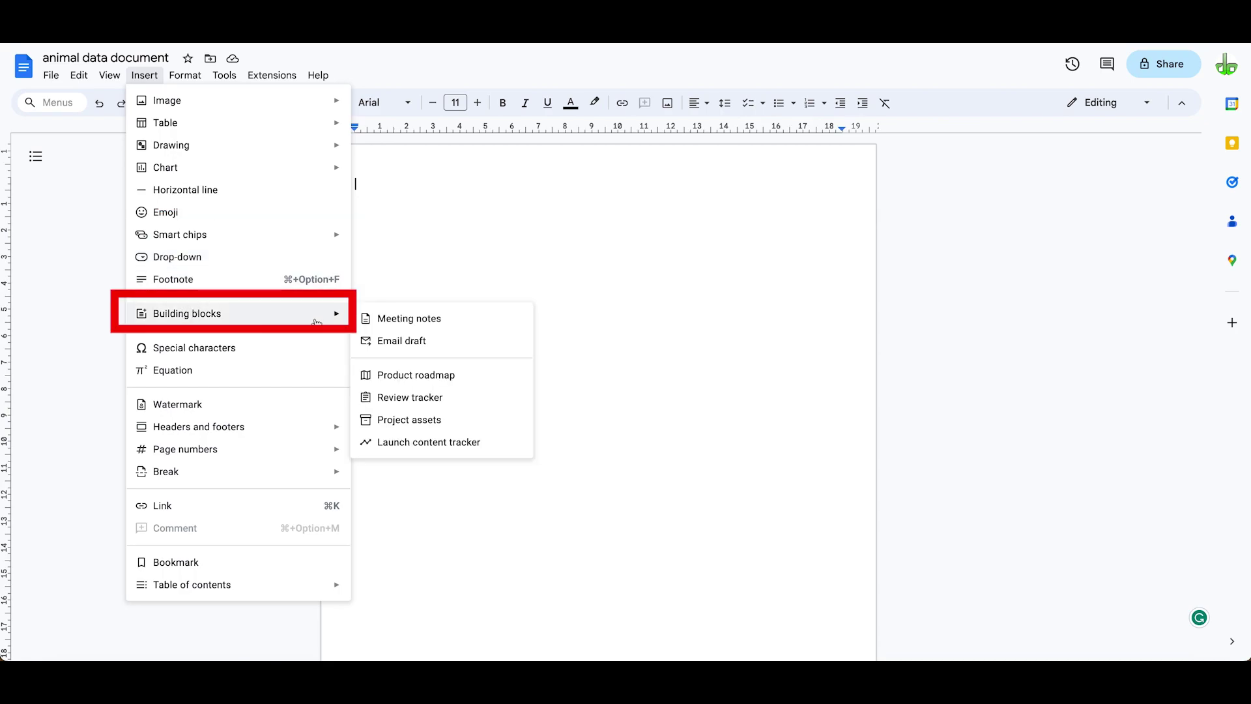
{"action": "left_click", "coordinate": [410, 376]}
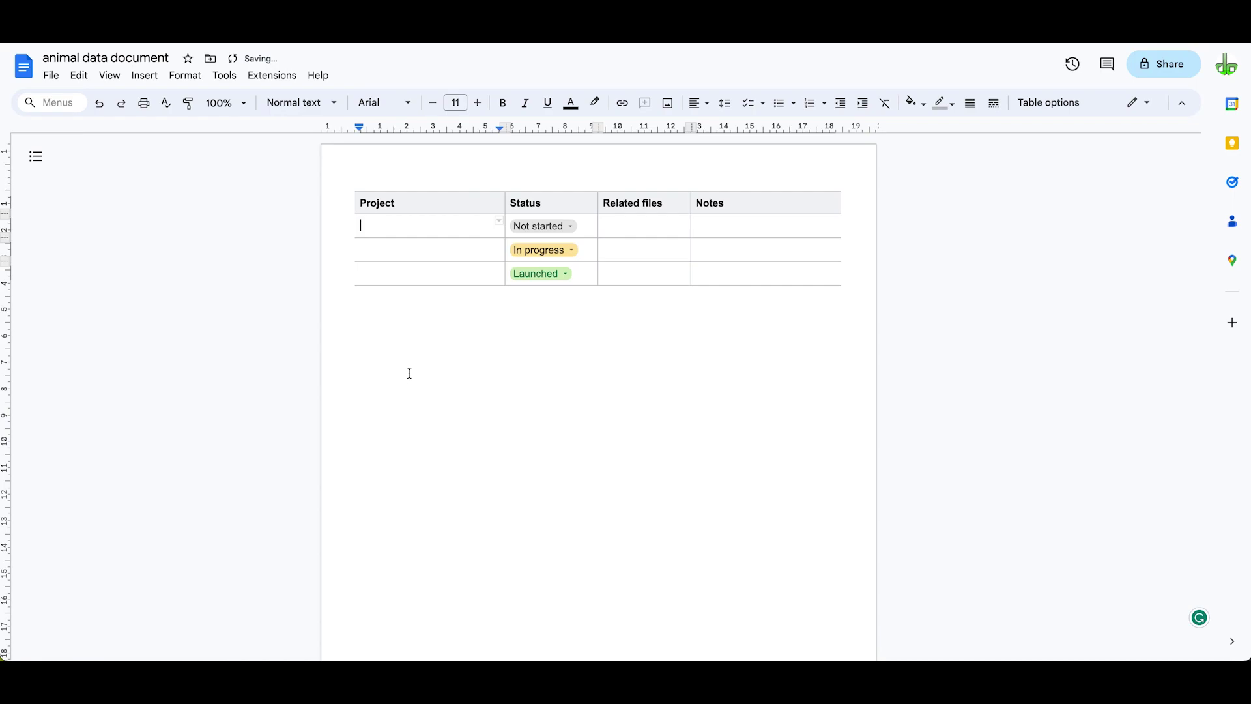
Rename the table's Project header to Task and its Related files header to Responsible
{"action": "left_click", "coordinate": [356, 207]}
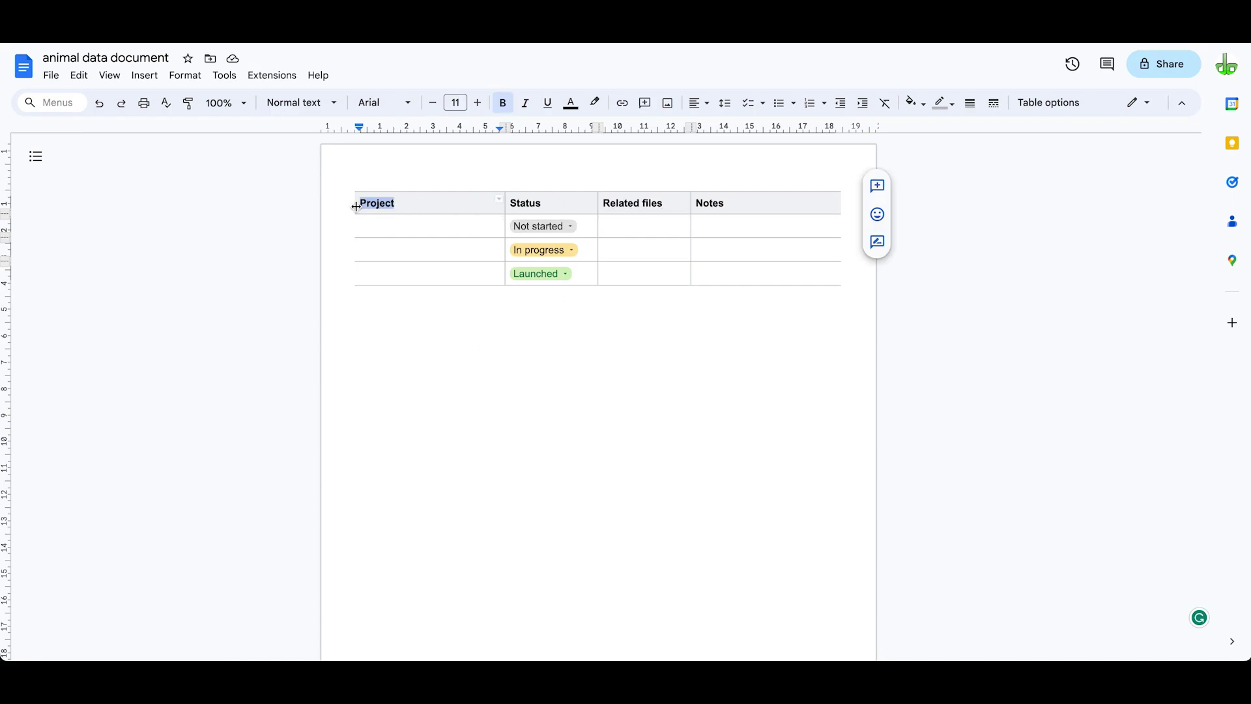
{"action": "type", "text": "Task"}
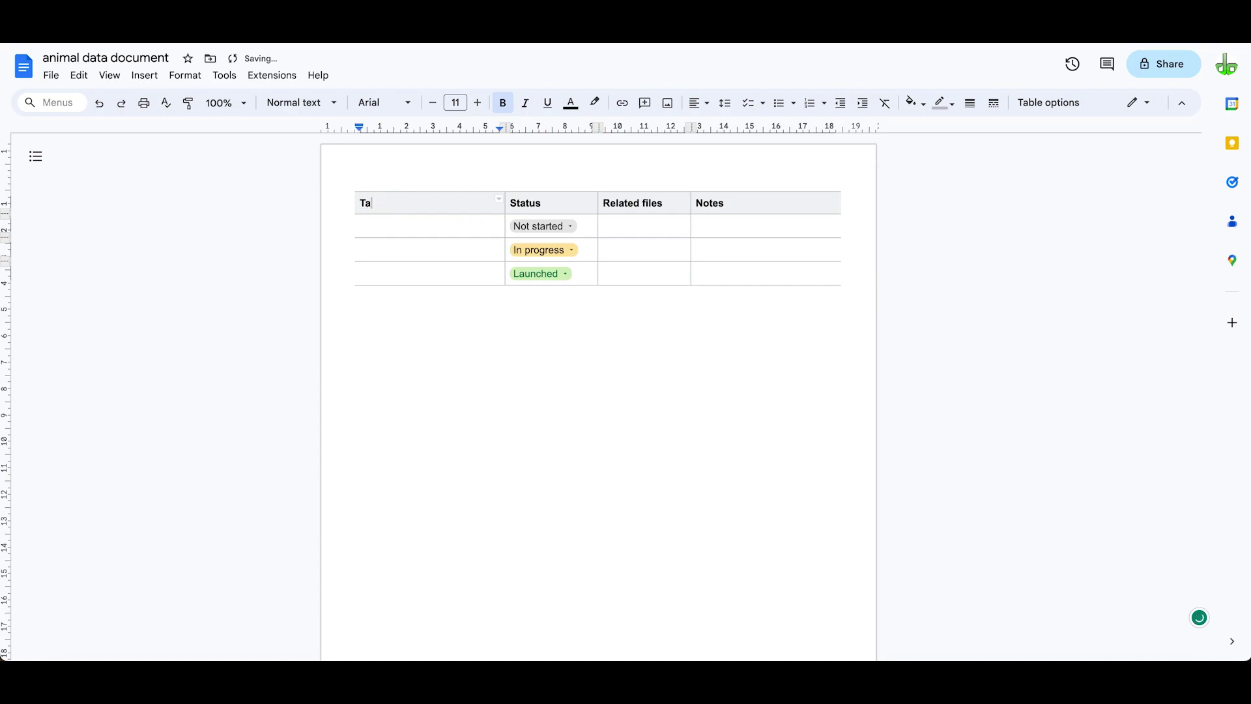
{"action": "left_click_drag", "start_coordinate": [663, 203], "coordinate": [603, 204]}
{"action": "type", "text": "res"}
{"action": "key", "text": "BackSpace"}
{"action": "key", "text": "BackSpace"}
{"action": "key", "text": "BackSpace"}
{"action": "type", "text": "Resour"}
{"action": "key", "text": "BackSpace"}
{"action": "key", "text": "BackSpace"}
{"action": "key", "text": "BackSpace"}
{"action": "type", "text": "ponsible"}
Replace the table's Notes header with Due date
{"action": "key", "text": "Tab"}
{"action": "key", "text": "BackSpace"}
{"action": "type", "text": "Due date"}
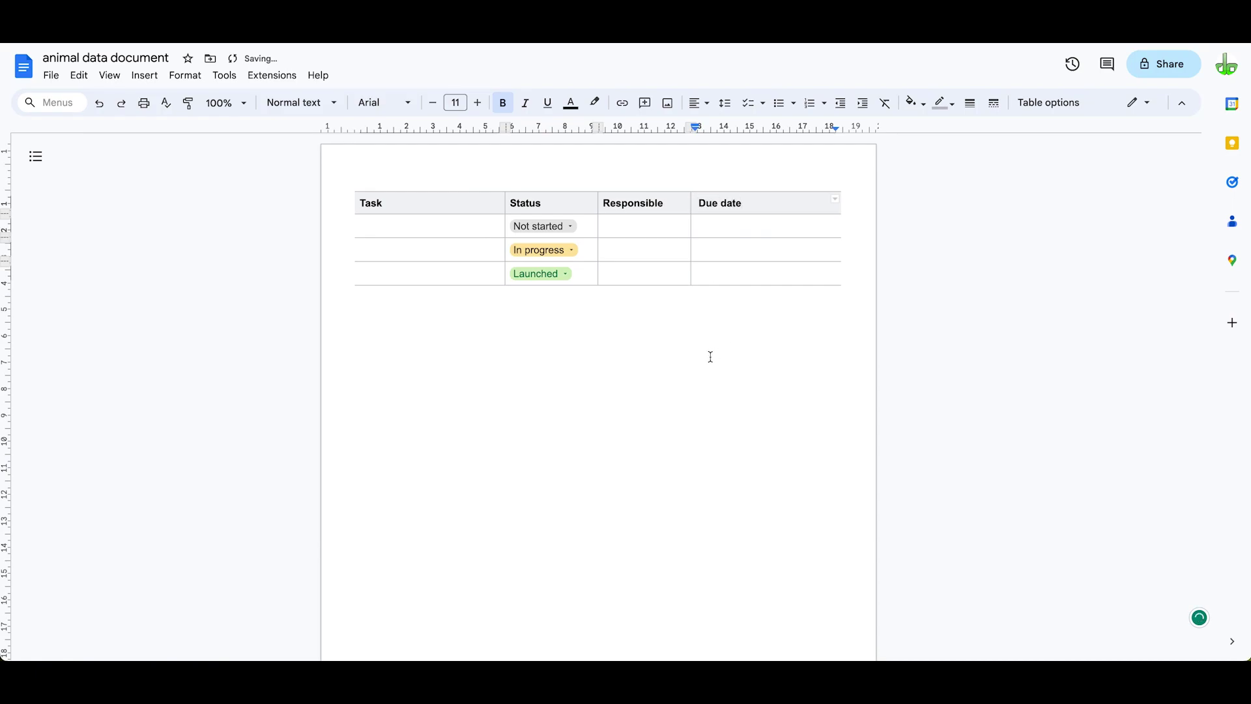
{"action": "left_click", "coordinate": [711, 357]}
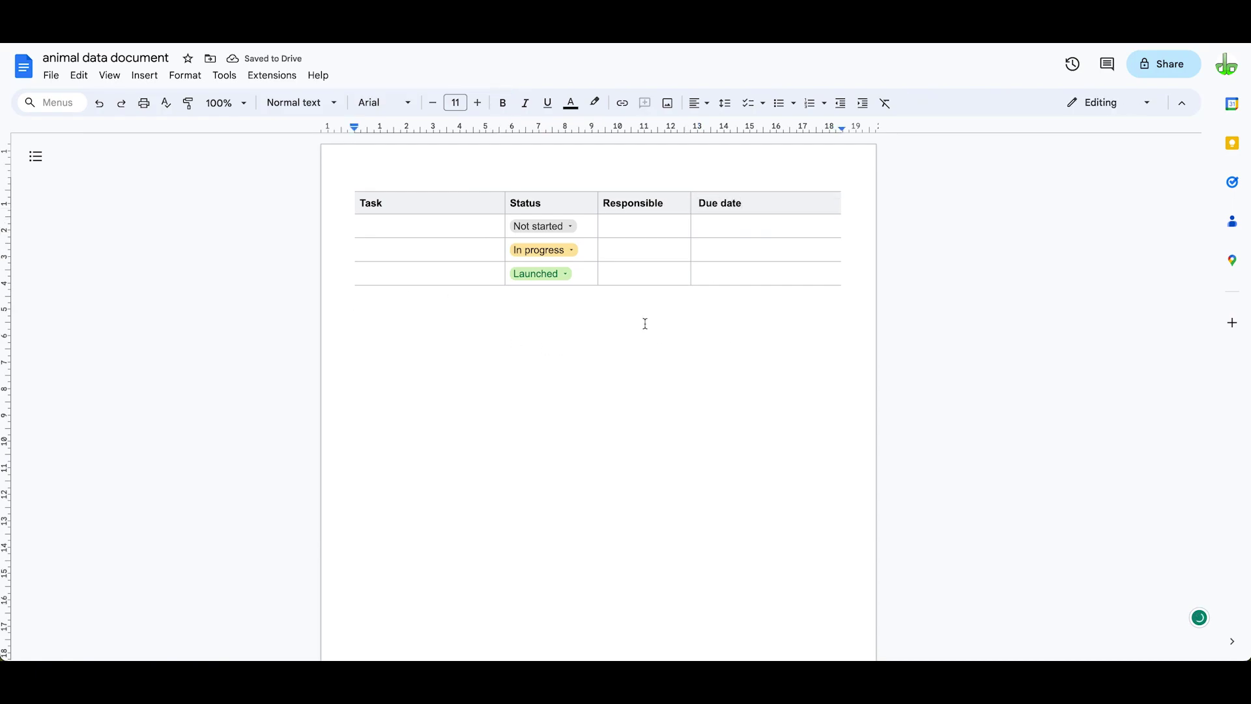
Edit the first row's Status drop-down options, renaming Not started to To start
{"action": "left_click", "coordinate": [553, 232]}
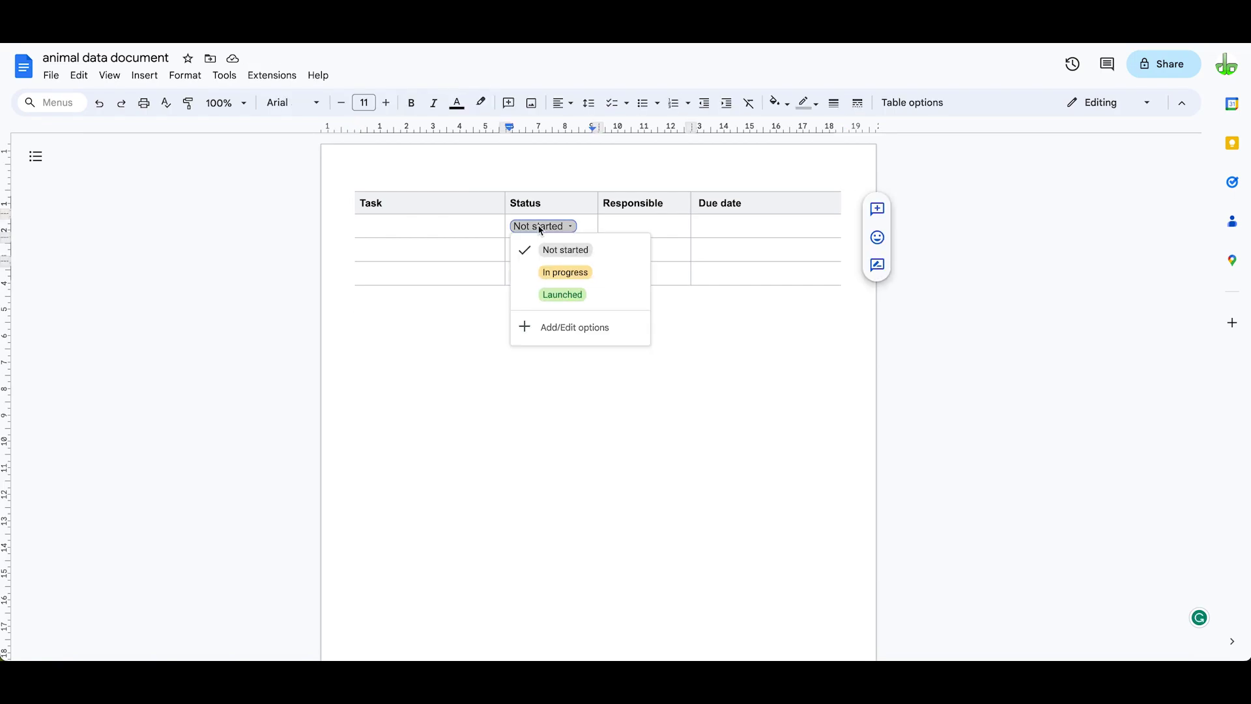
{"action": "left_click", "coordinate": [573, 334]}
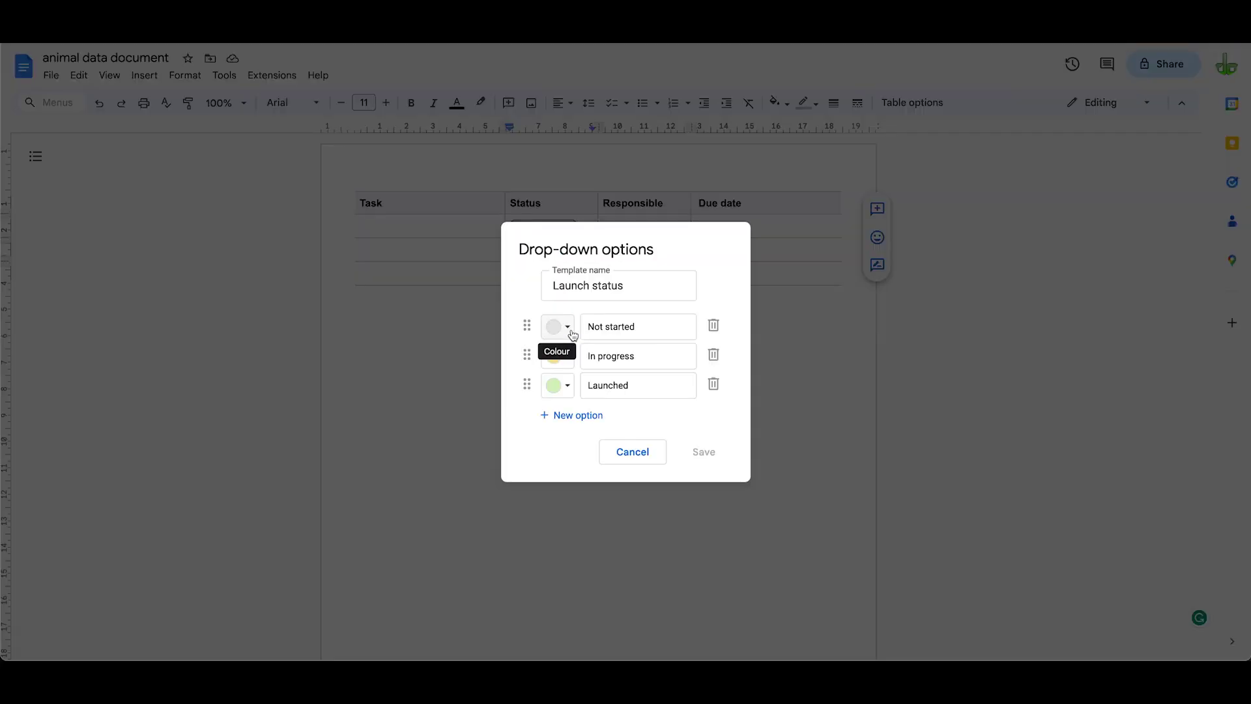
{"action": "left_click", "coordinate": [646, 325]}
{"action": "left_click_drag", "start_coordinate": [647, 326], "coordinate": [550, 319]}
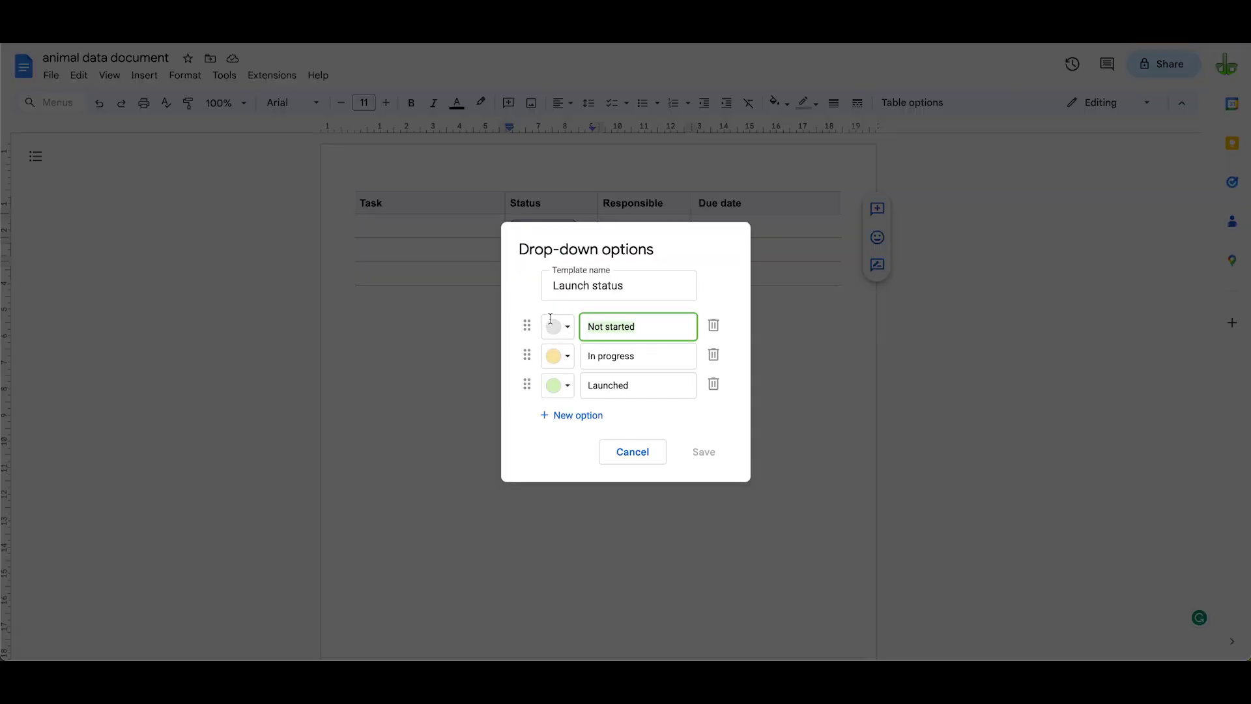
{"action": "type", "text": "T"}
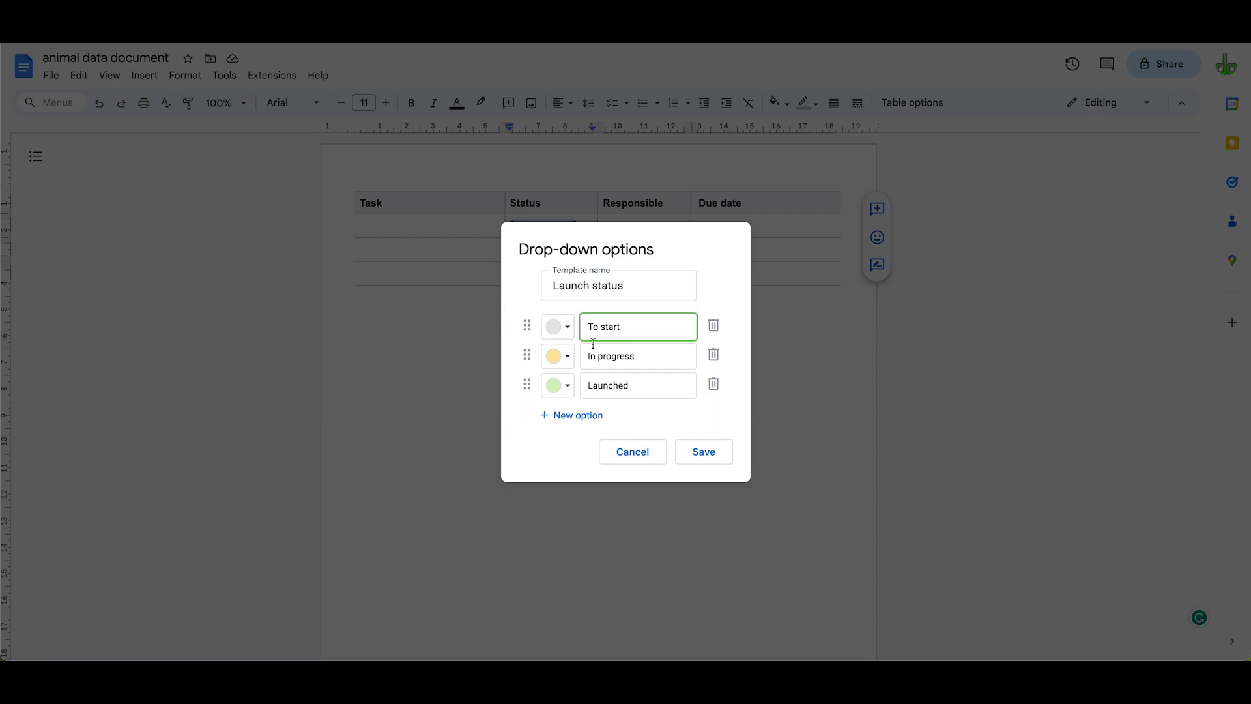
Rename the In progress option to Being done and the Launched option to Completed
{"action": "left_click_drag", "start_coordinate": [647, 366], "coordinate": [569, 355]}
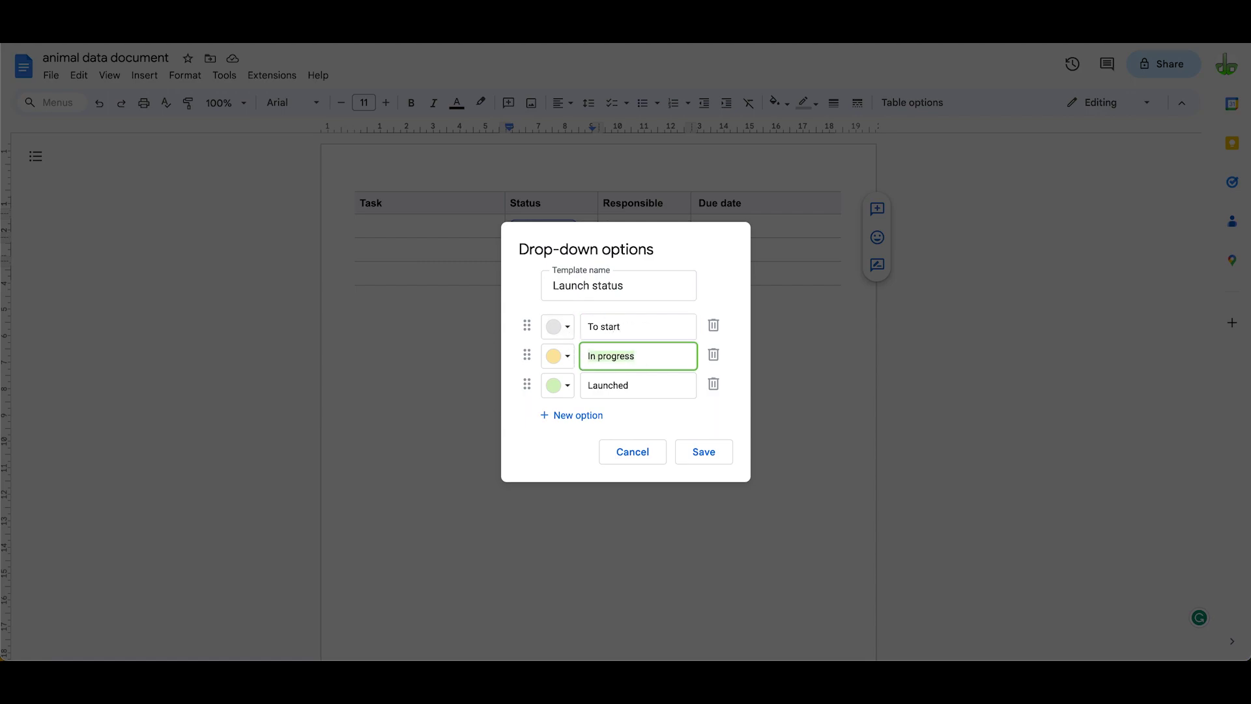
{"action": "type", "text": "V"}
{"action": "key", "text": "BackSpace"}
{"action": "type", "text": "b"}
{"action": "type", "text": "B"}
{"action": "key", "text": "BackSpace"}
{"action": "key", "text": "BackSpace"}
{"action": "type", "text": "Being done"}
{"action": "double_click", "coordinate": [637, 389]}
{"action": "type", "text": "Completed"}
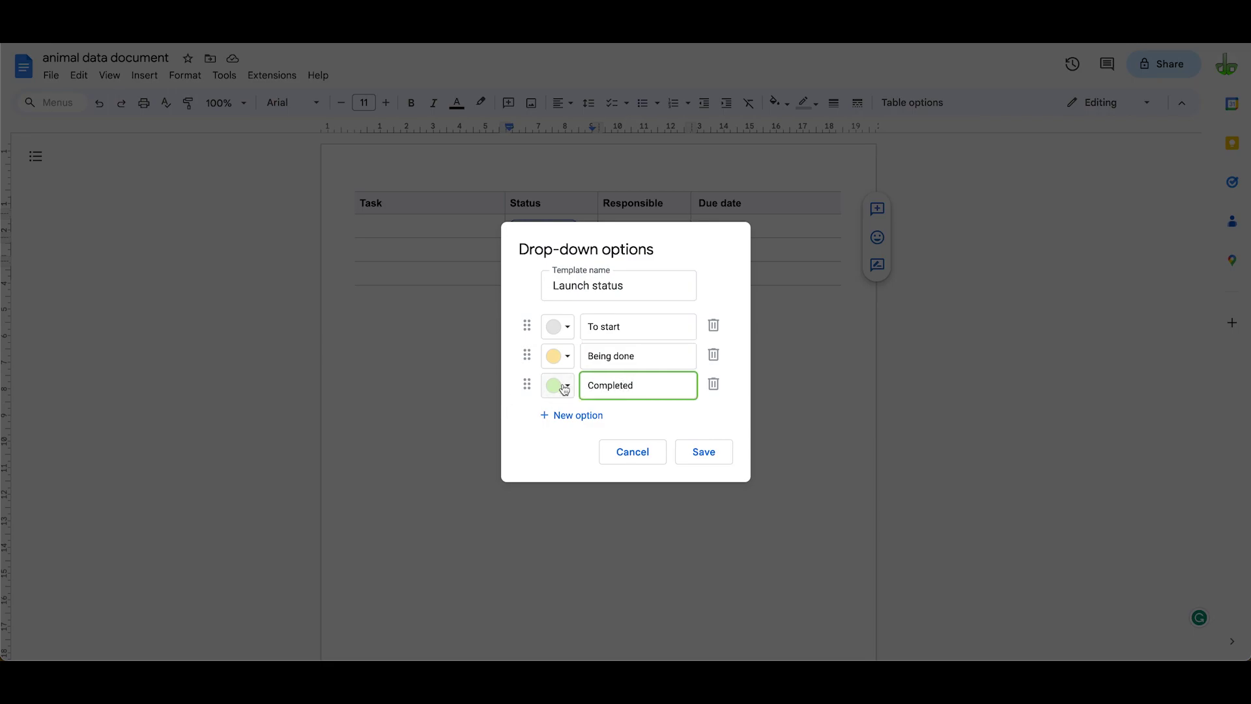
Colour the To start option light red and add a fourth option named Abandoned
{"action": "left_click", "coordinate": [568, 327]}
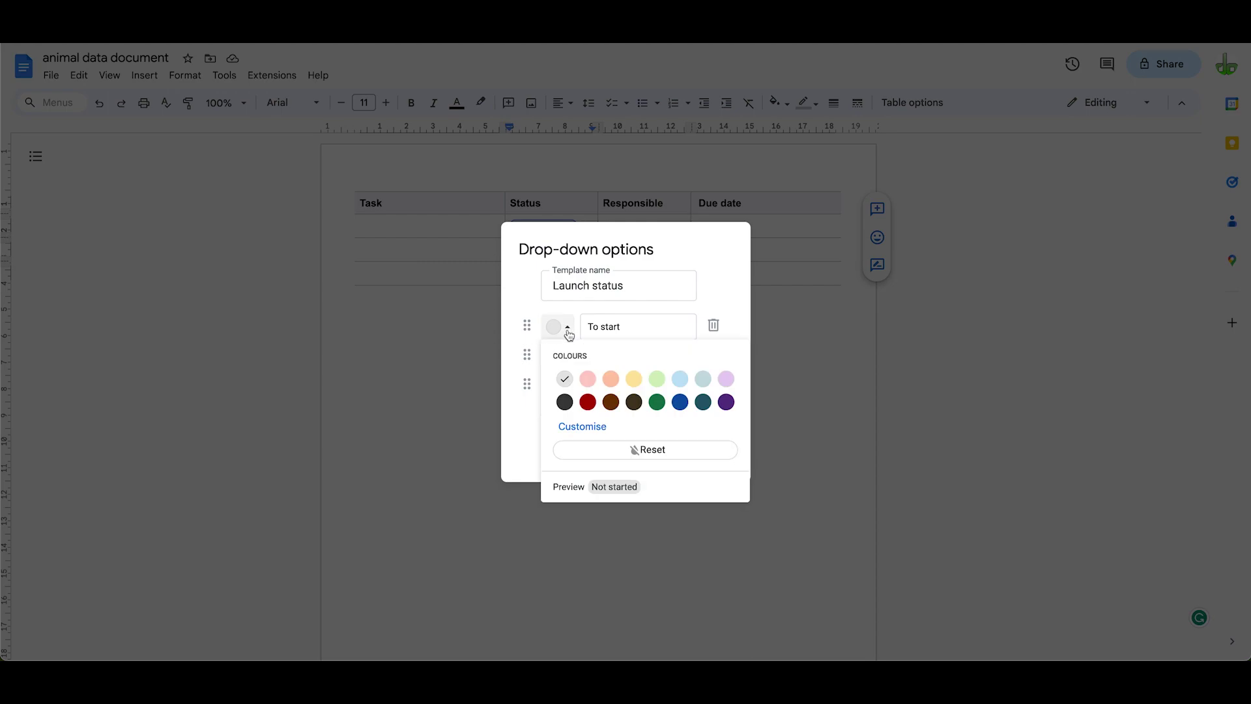
{"action": "left_click", "coordinate": [588, 379]}
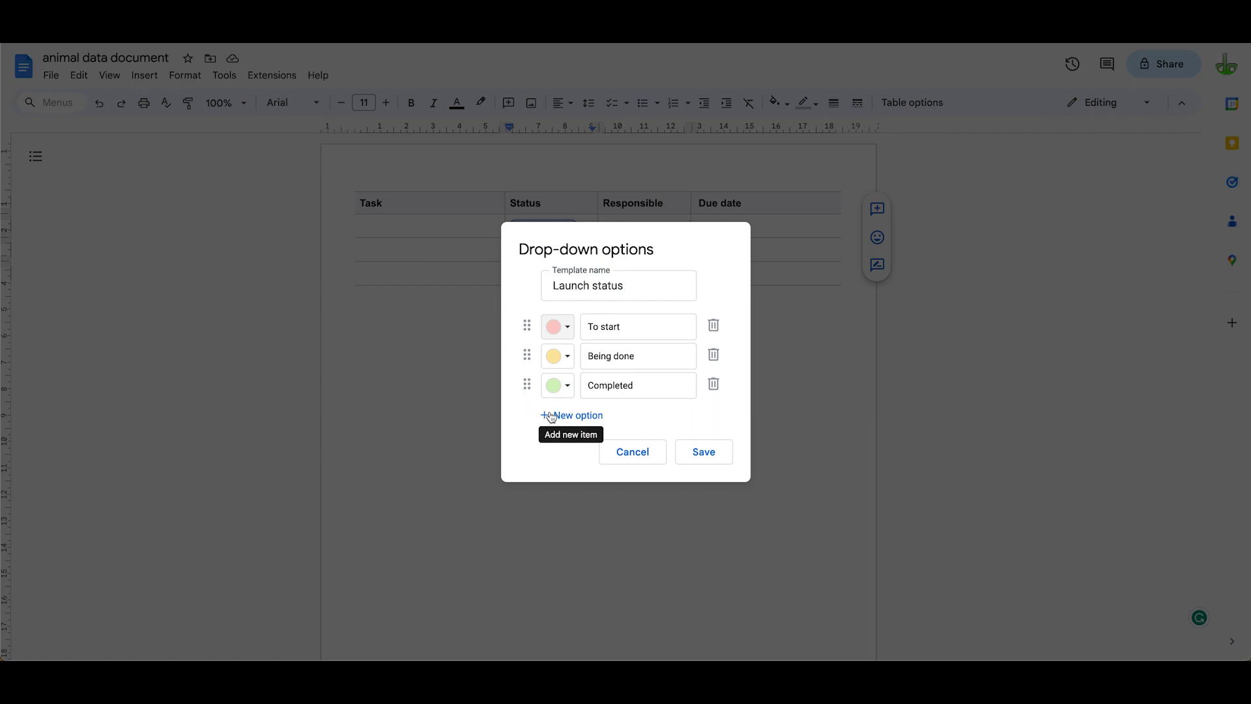
{"action": "left_click", "coordinate": [575, 418]}
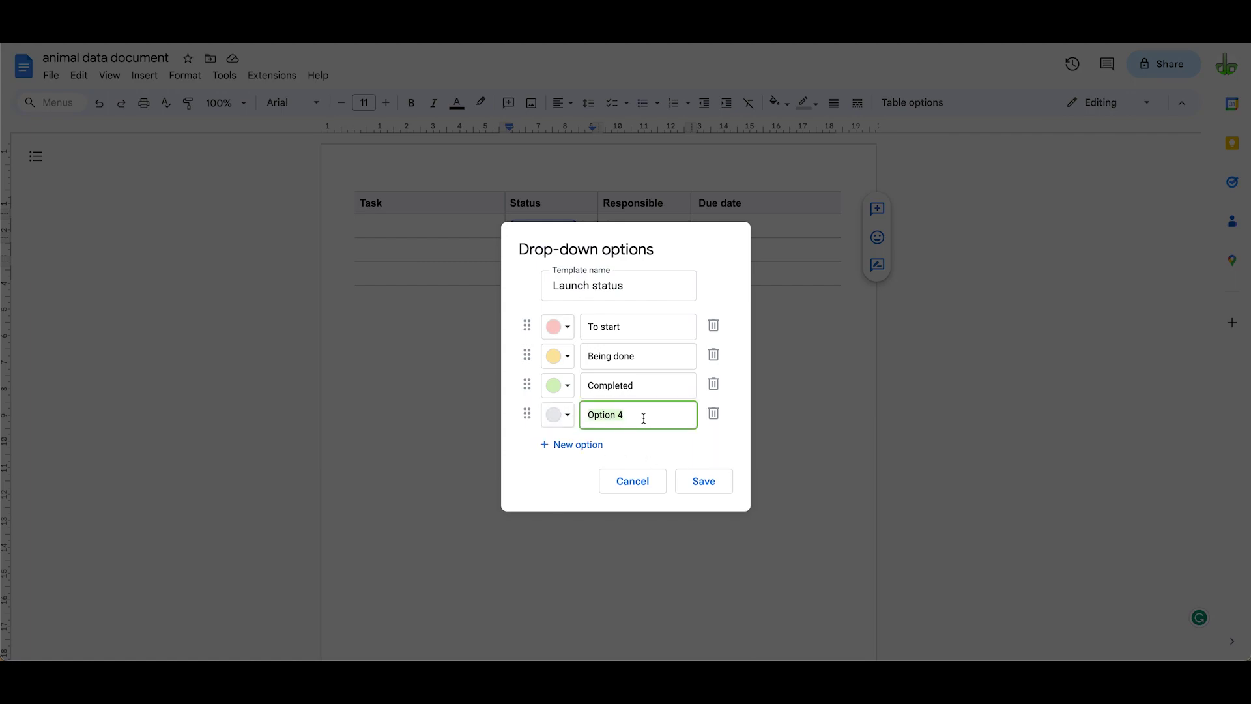
{"action": "key", "text": "BackSpace"}
{"action": "type", "text": "ab"}
{"action": "key", "text": "BackSpace"}
{"action": "type", "text": "Aba"}
Colour the Abandoned option light purple and save the changes for just this drop-down instance
{"action": "left_click", "coordinate": [564, 417]}
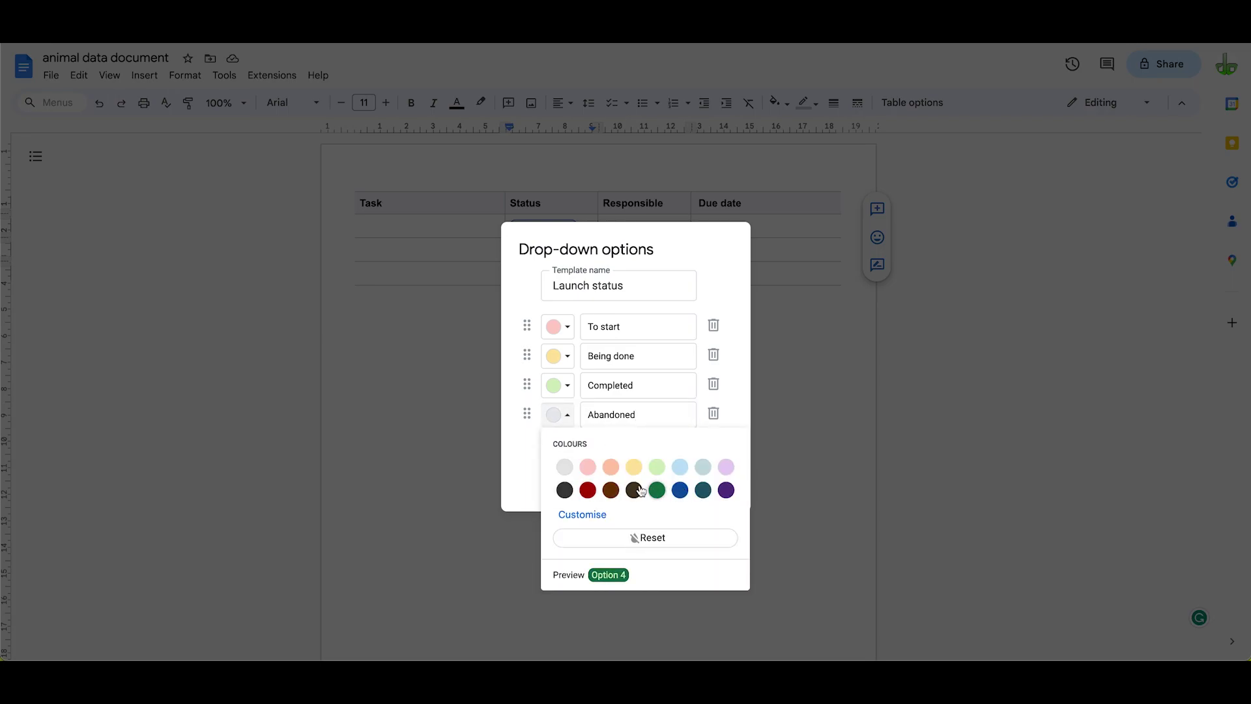
{"action": "left_click", "coordinate": [727, 469]}
{"action": "left_click", "coordinate": [706, 483]}
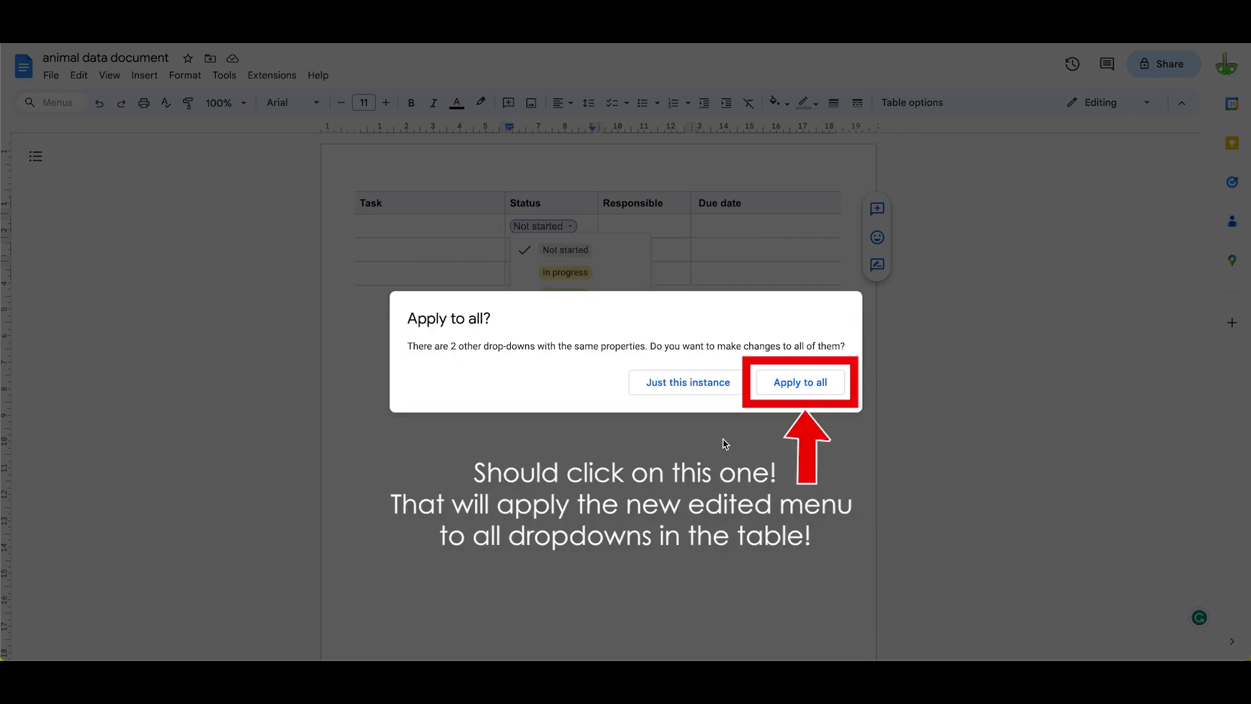
{"action": "left_click", "coordinate": [691, 388]}
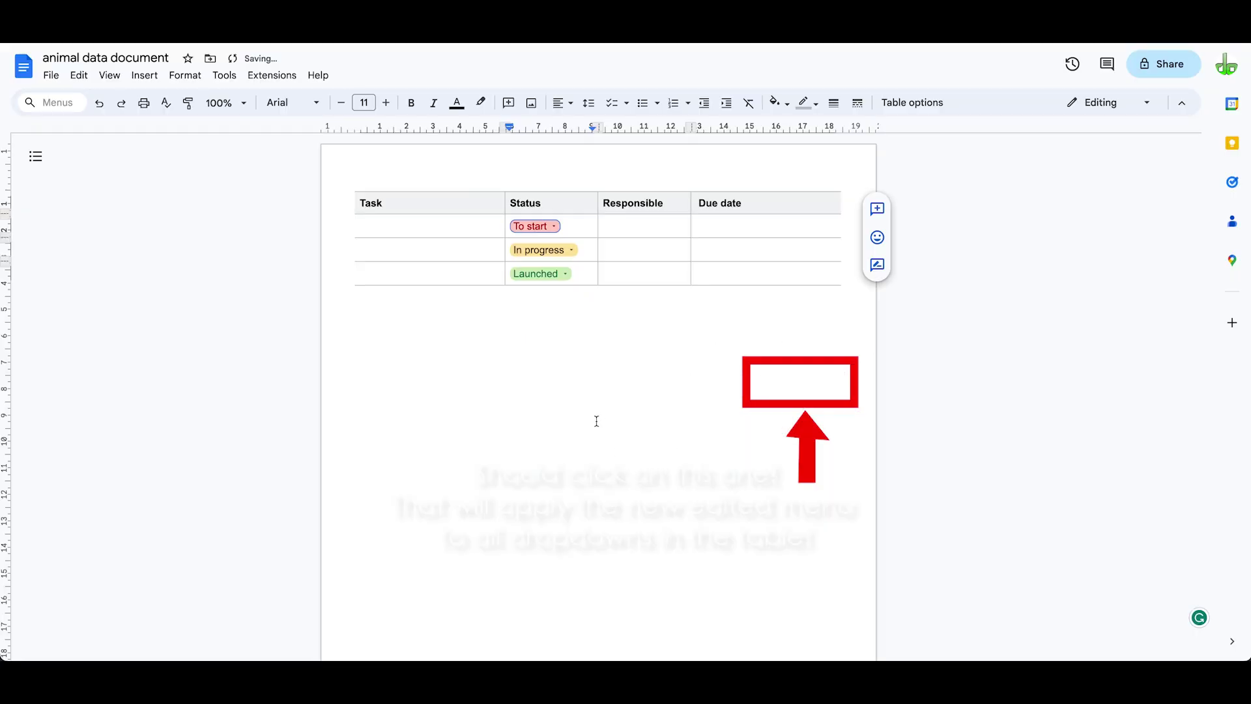
Check the list of options in each of the three Status drop-downs
{"action": "left_click", "coordinate": [554, 226]}
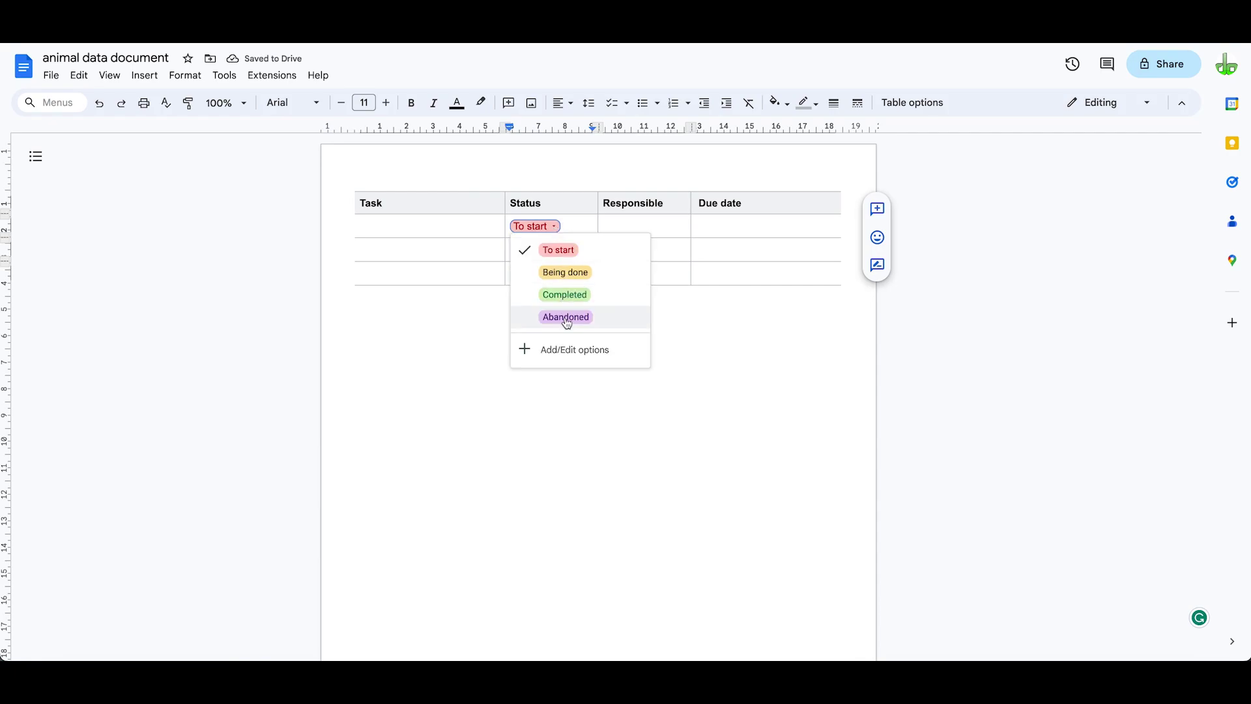
{"action": "left_click", "coordinate": [558, 439]}
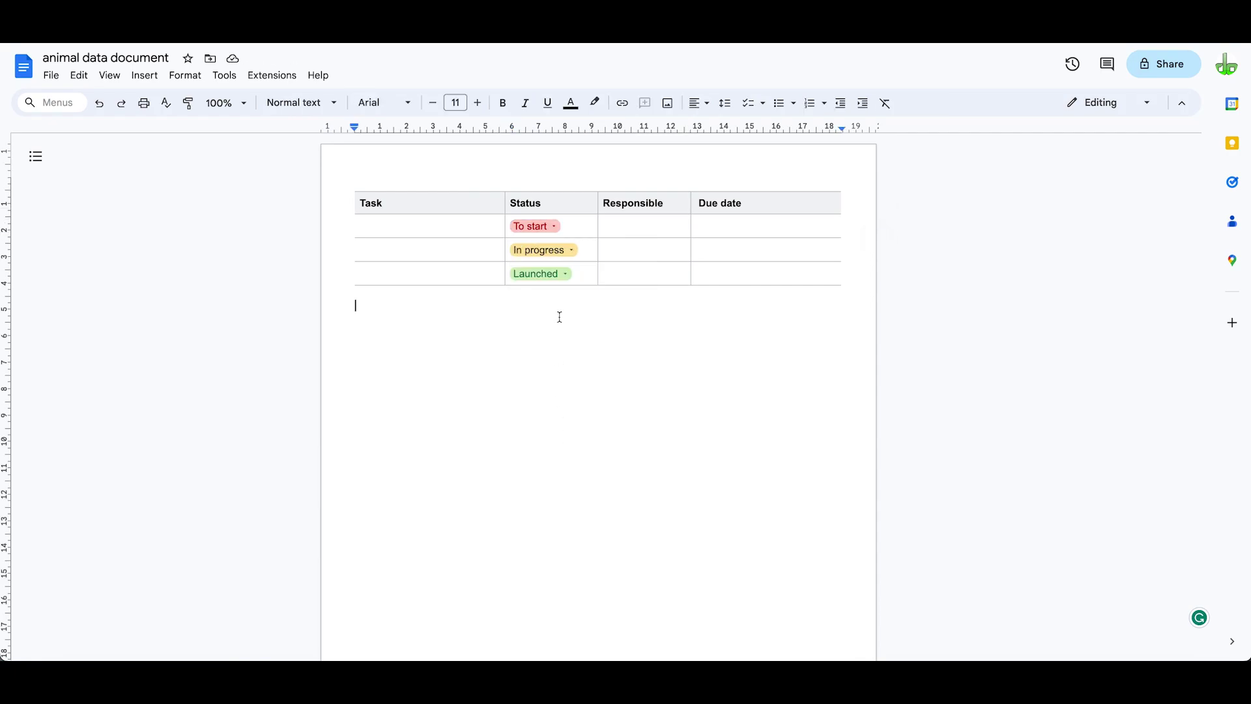
{"action": "left_click", "coordinate": [575, 251]}
{"action": "left_click", "coordinate": [574, 414]}
{"action": "left_click", "coordinate": [567, 274]}
{"action": "left_click", "coordinate": [576, 415]}
Start a new drop-down below the table with the template name Team Members
{"action": "left_click", "coordinate": [146, 77]}
{"action": "left_click", "coordinate": [178, 258]}
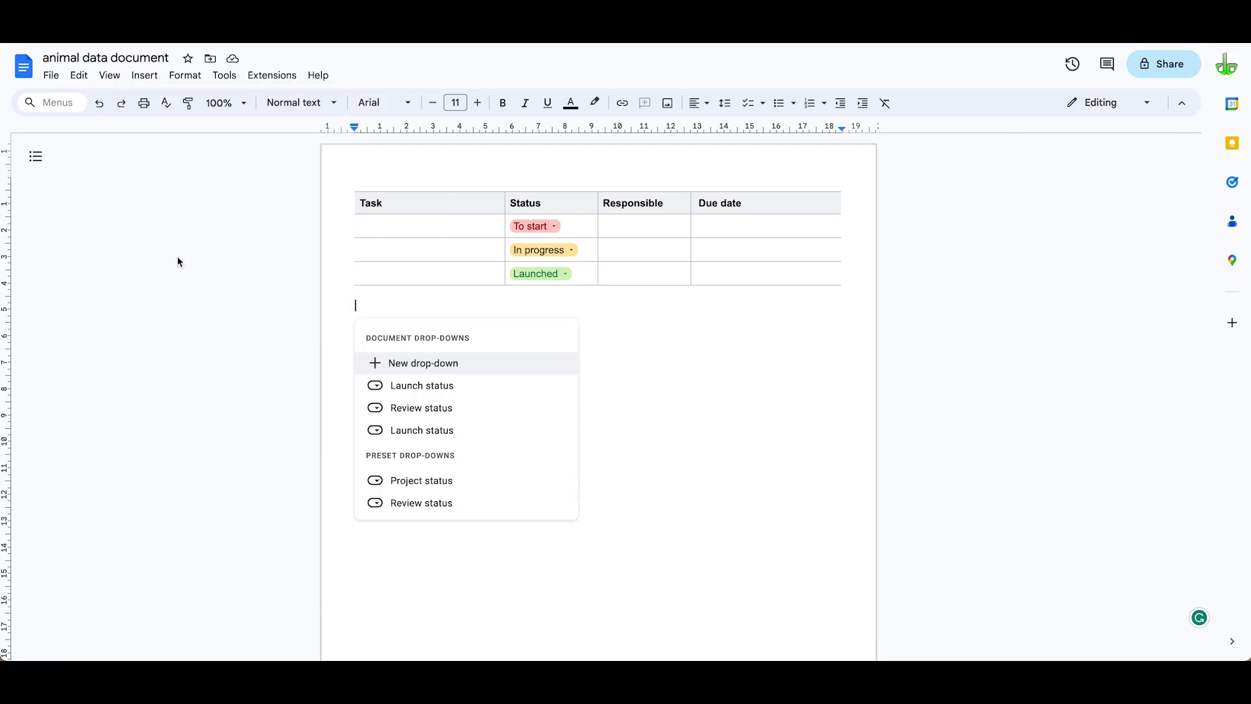
{"action": "left_click", "coordinate": [437, 364]}
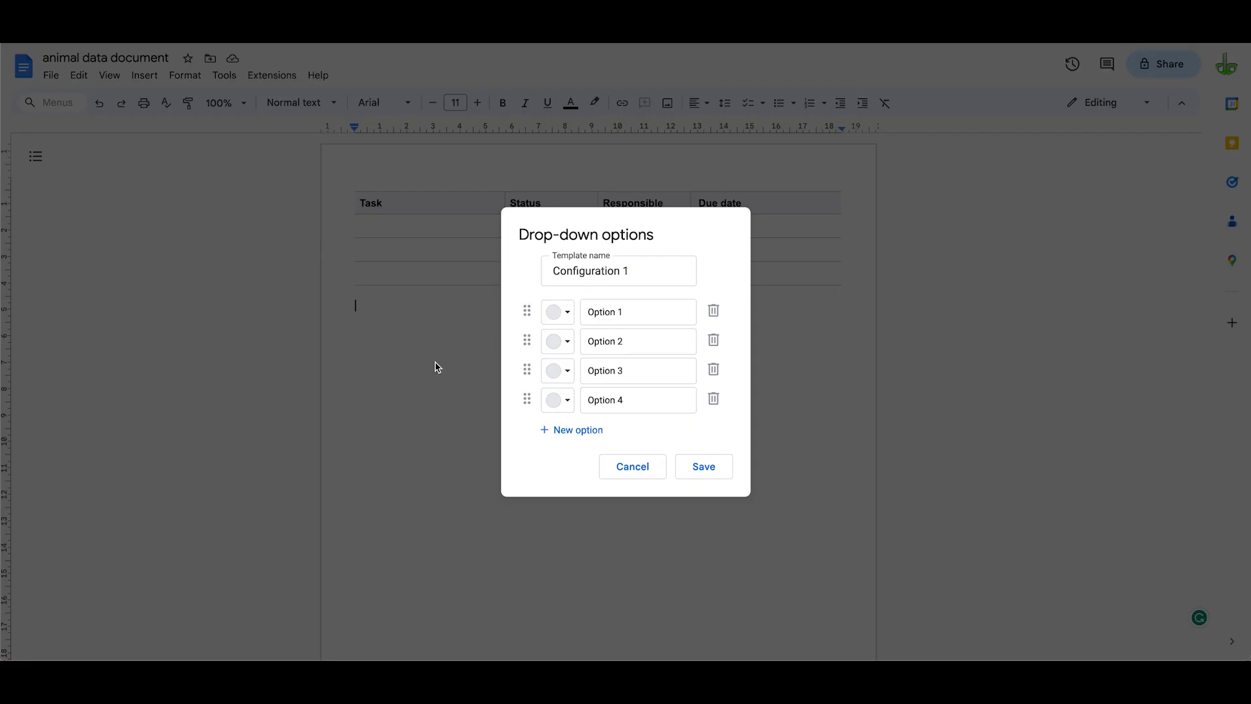
{"action": "left_click", "coordinate": [642, 272]}
{"action": "left_click_drag", "start_coordinate": [634, 272], "coordinate": [488, 268]}
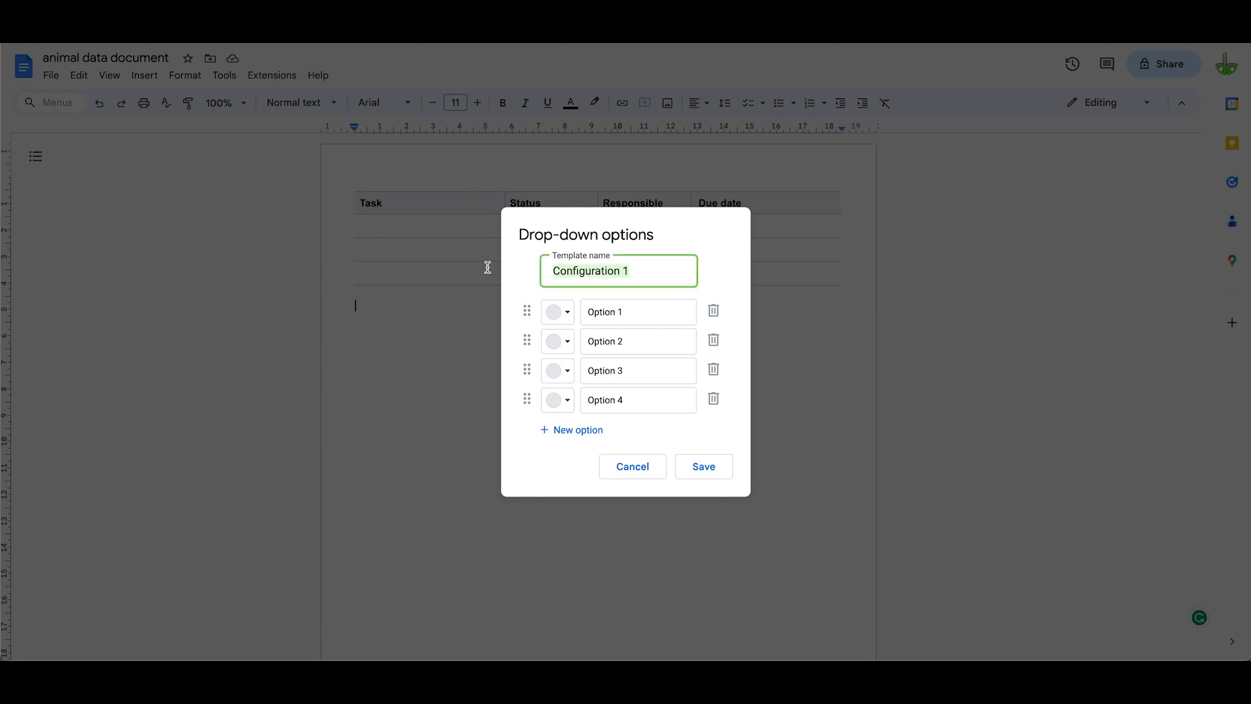
{"action": "type", "text": "Team Members"}
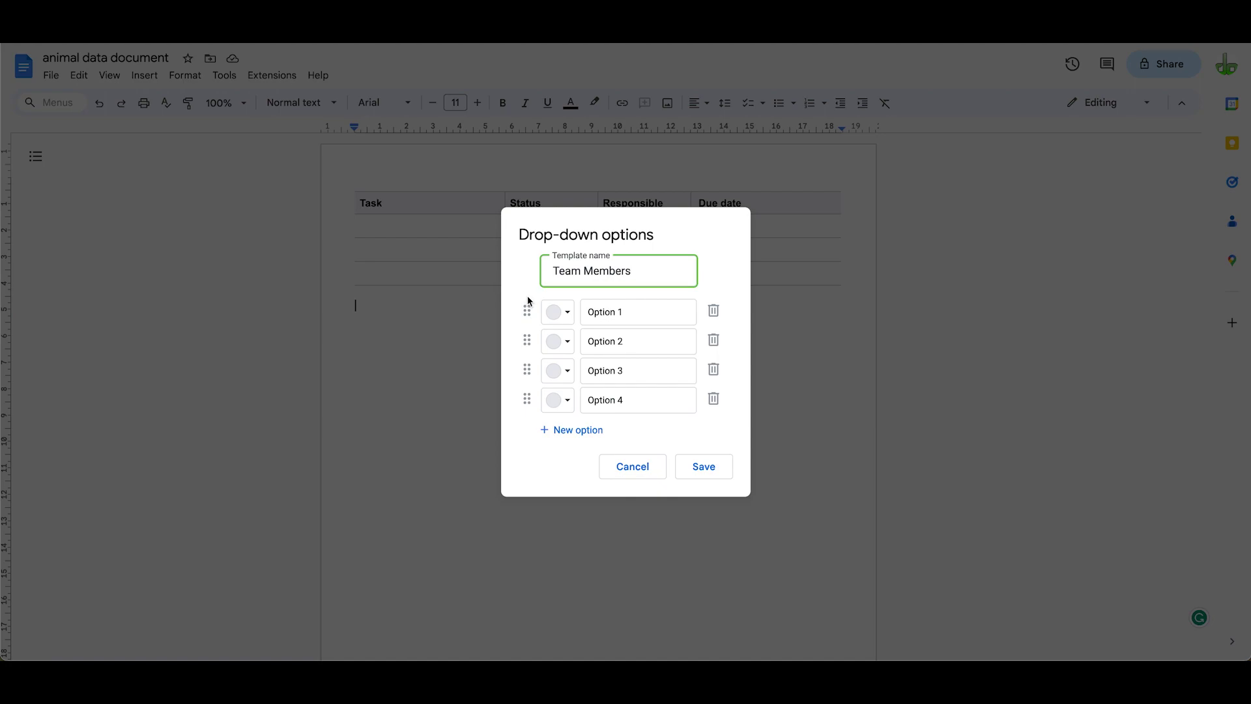
Replace the four default options of the drop-down with the team members' first names
{"action": "left_click", "coordinate": [633, 305]}
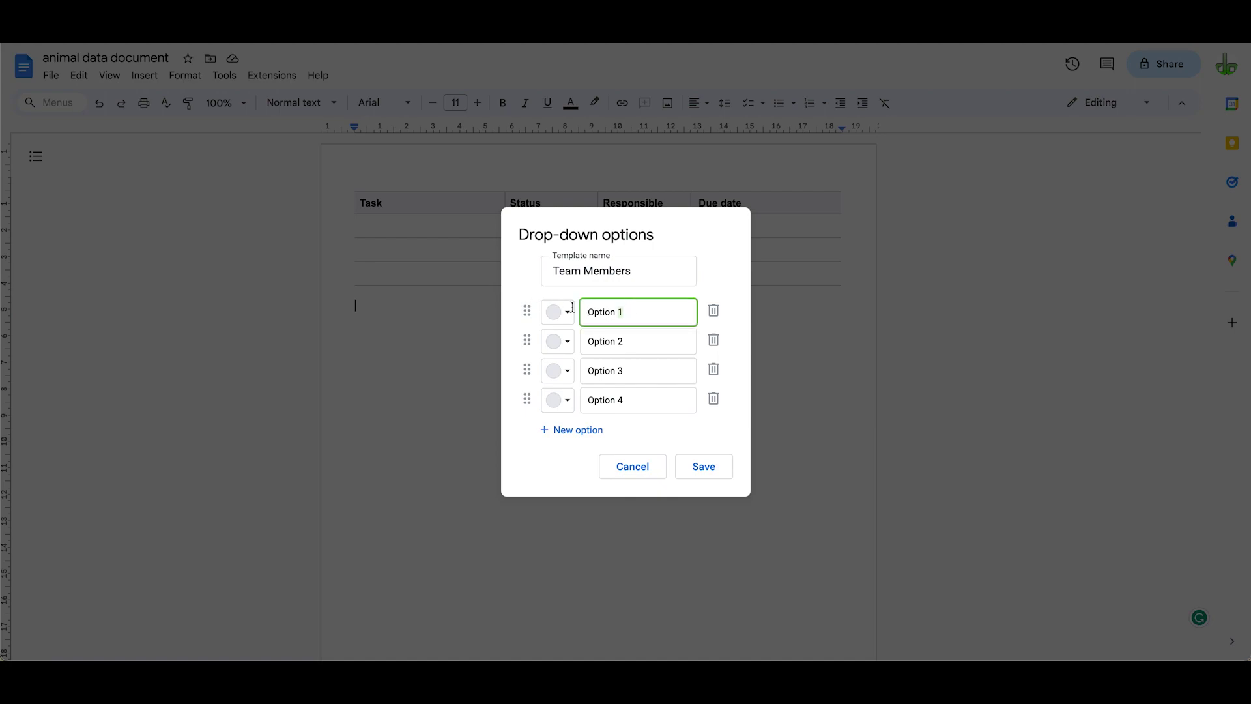
{"action": "key", "text": "ctrl+a"}
{"action": "type", "text": "D"}
{"action": "left_click", "coordinate": [630, 335]}
{"action": "key", "text": "ctrl+a"}
{"action": "type", "text": "Jon"}
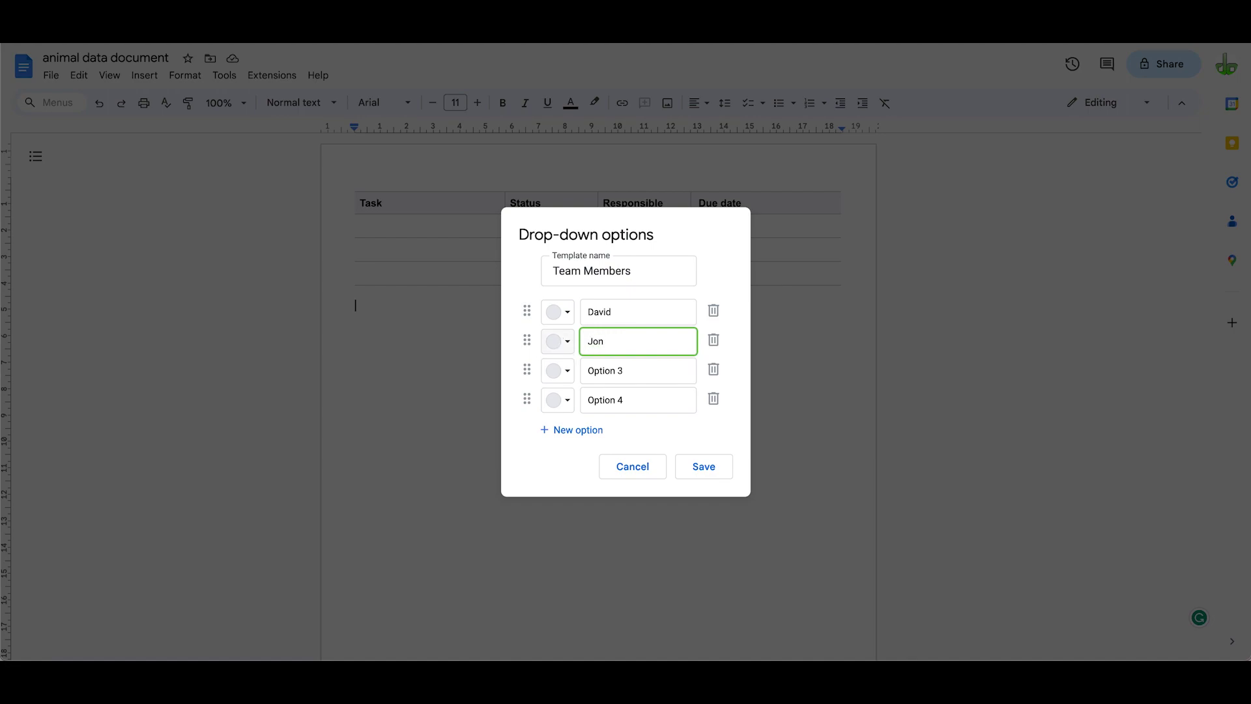
{"action": "left_click", "coordinate": [639, 371]}
{"action": "key", "text": "ctrl+a"}
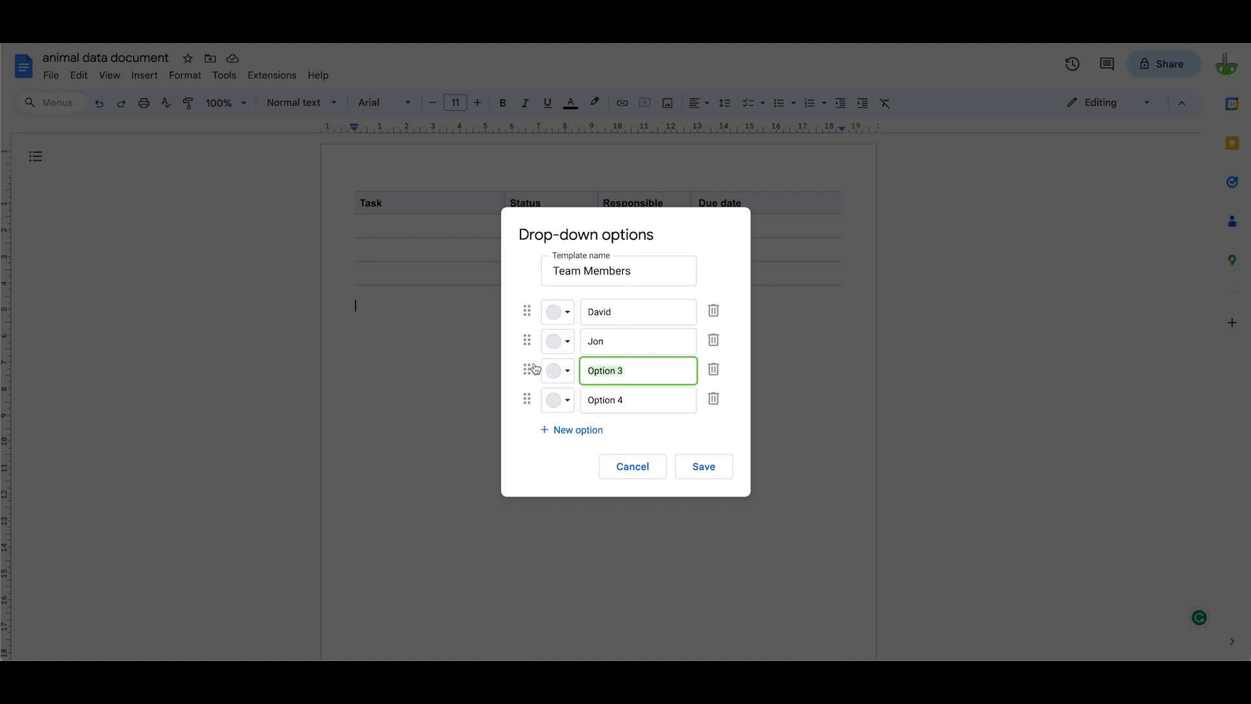
{"action": "type", "text": "Tamati"}
{"action": "left_click", "coordinate": [622, 400]}
{"action": "key", "text": "ctrl+a"}
{"action": "type", "text": "B"}
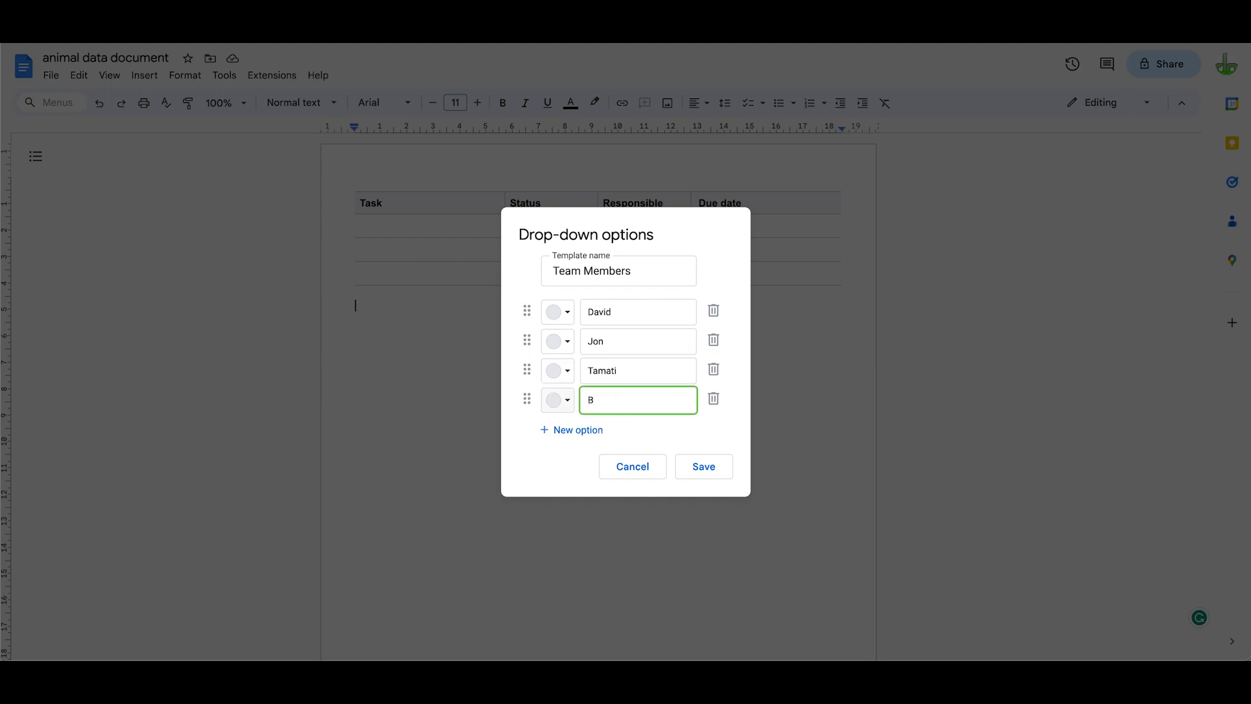
Colour the four team member options light red, dark brown, light blue and light teal in list order, and save the drop-down
{"action": "left_click", "coordinate": [567, 316]}
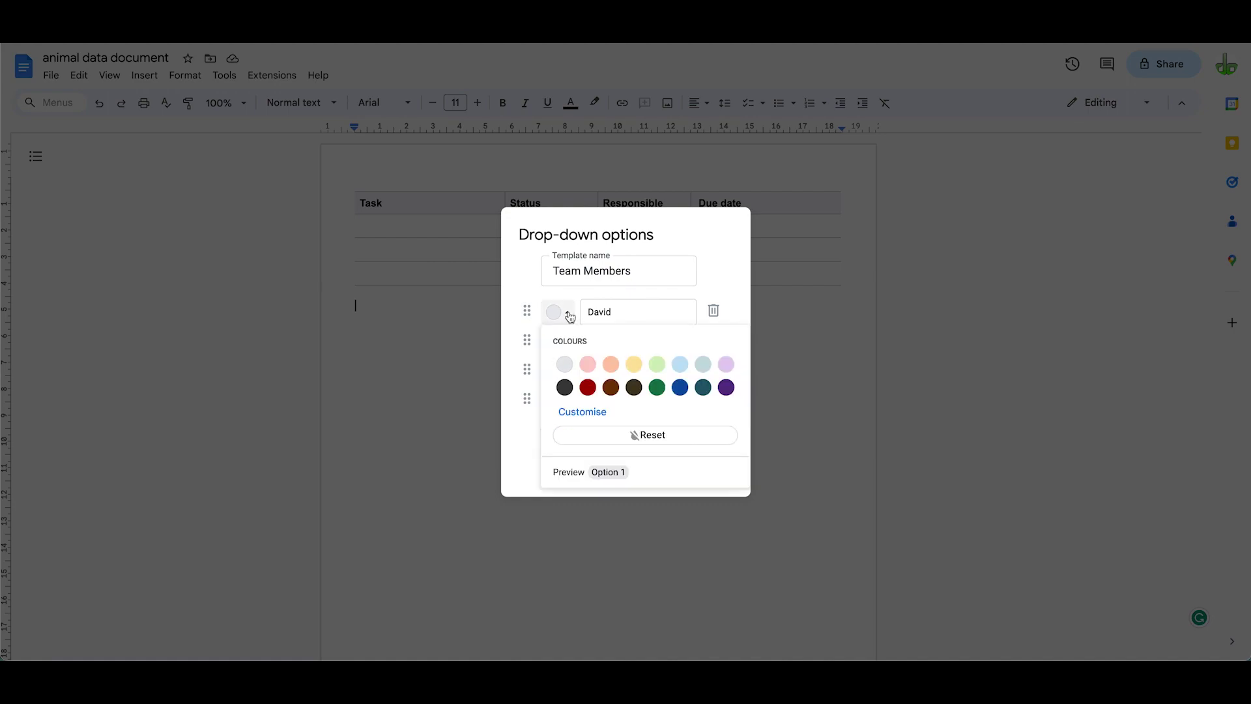
{"action": "left_click", "coordinate": [588, 365]}
{"action": "left_click", "coordinate": [569, 344]}
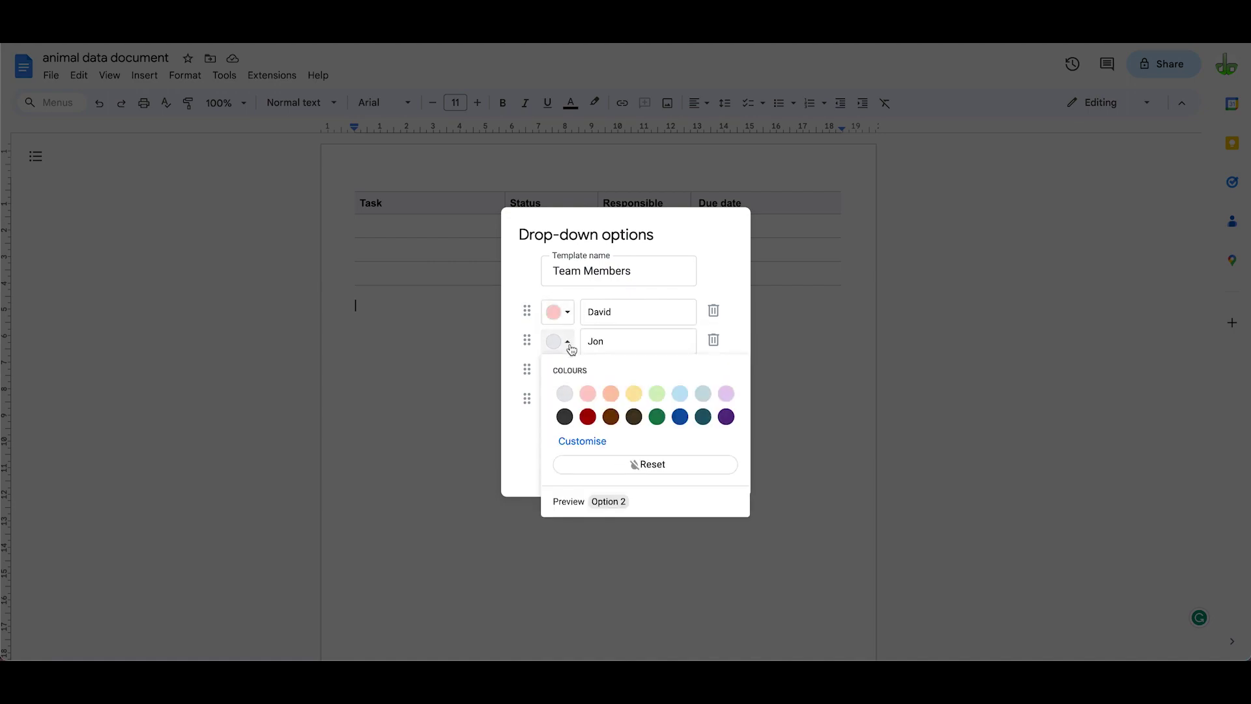
{"action": "left_click", "coordinate": [611, 416]}
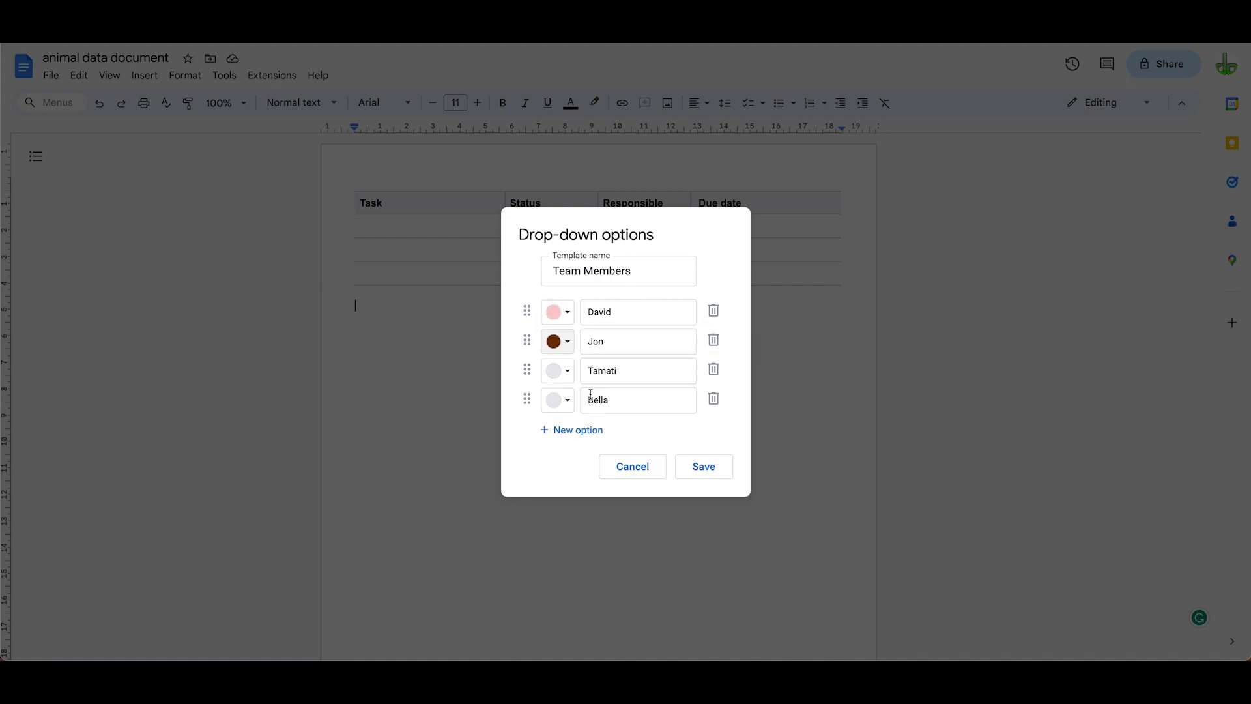
{"action": "left_click", "coordinate": [567, 370]}
{"action": "left_click", "coordinate": [681, 430]}
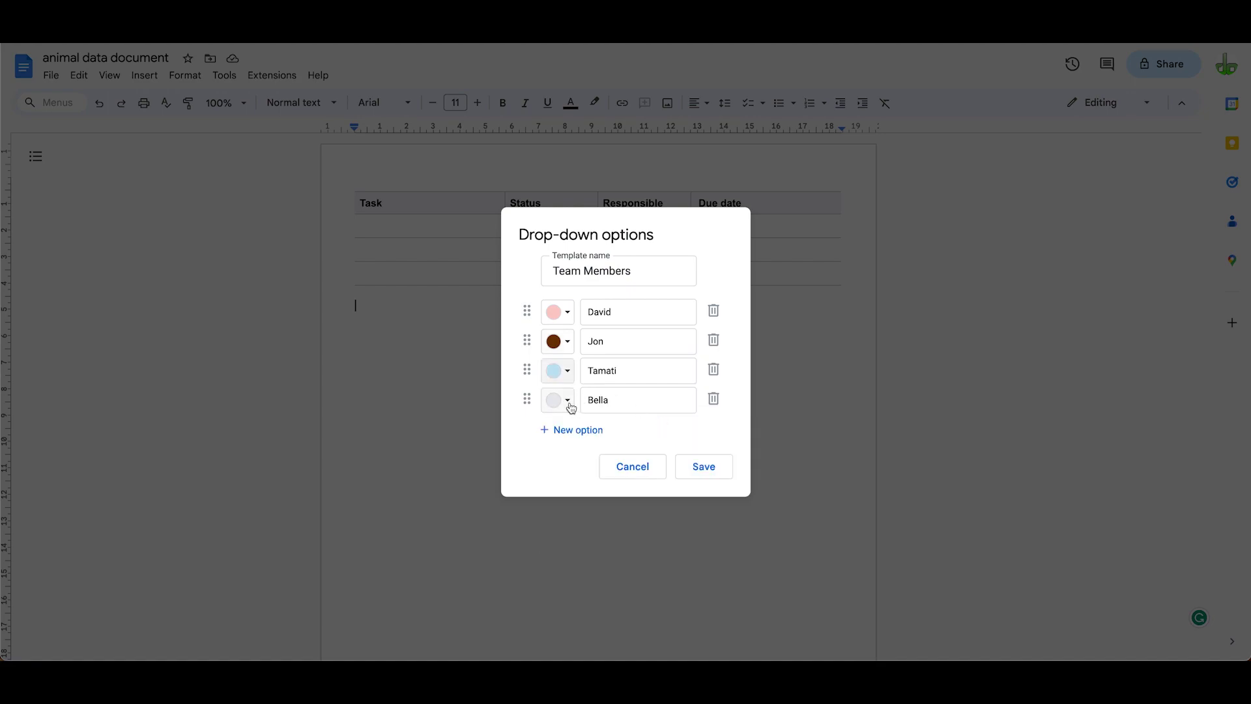
{"action": "left_click", "coordinate": [567, 400]}
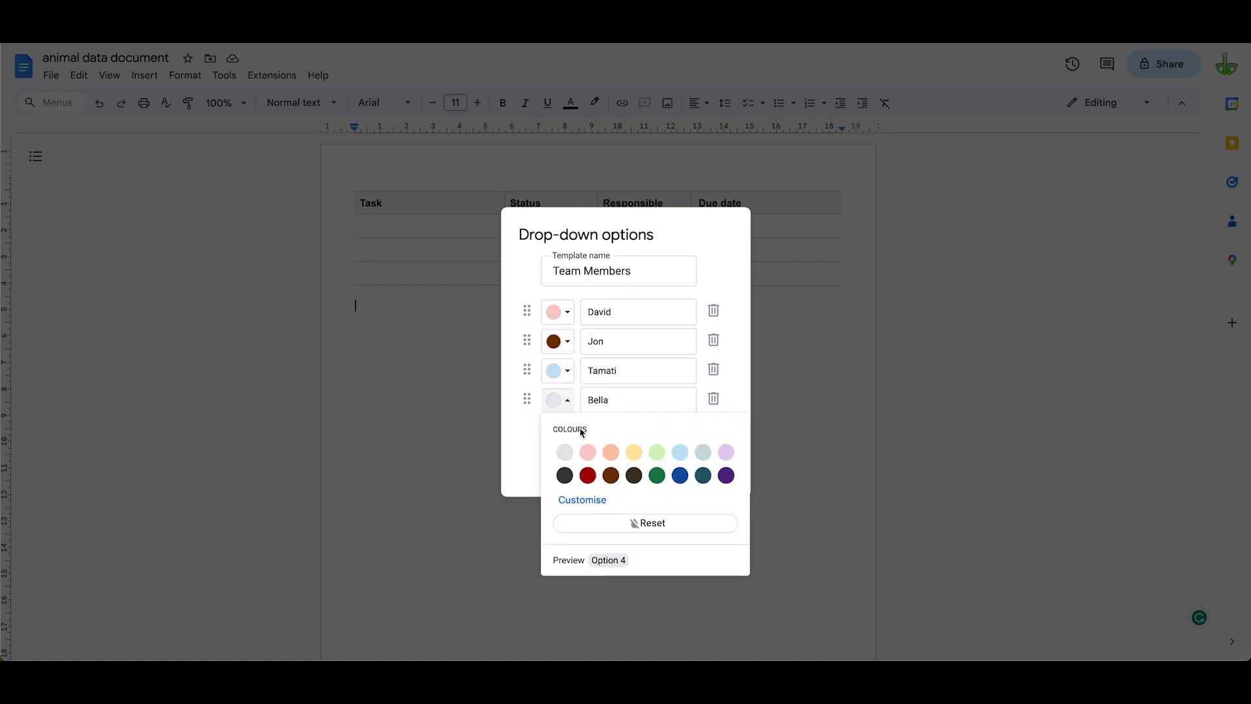
{"action": "left_click", "coordinate": [703, 452]}
{"action": "left_click", "coordinate": [693, 474]}
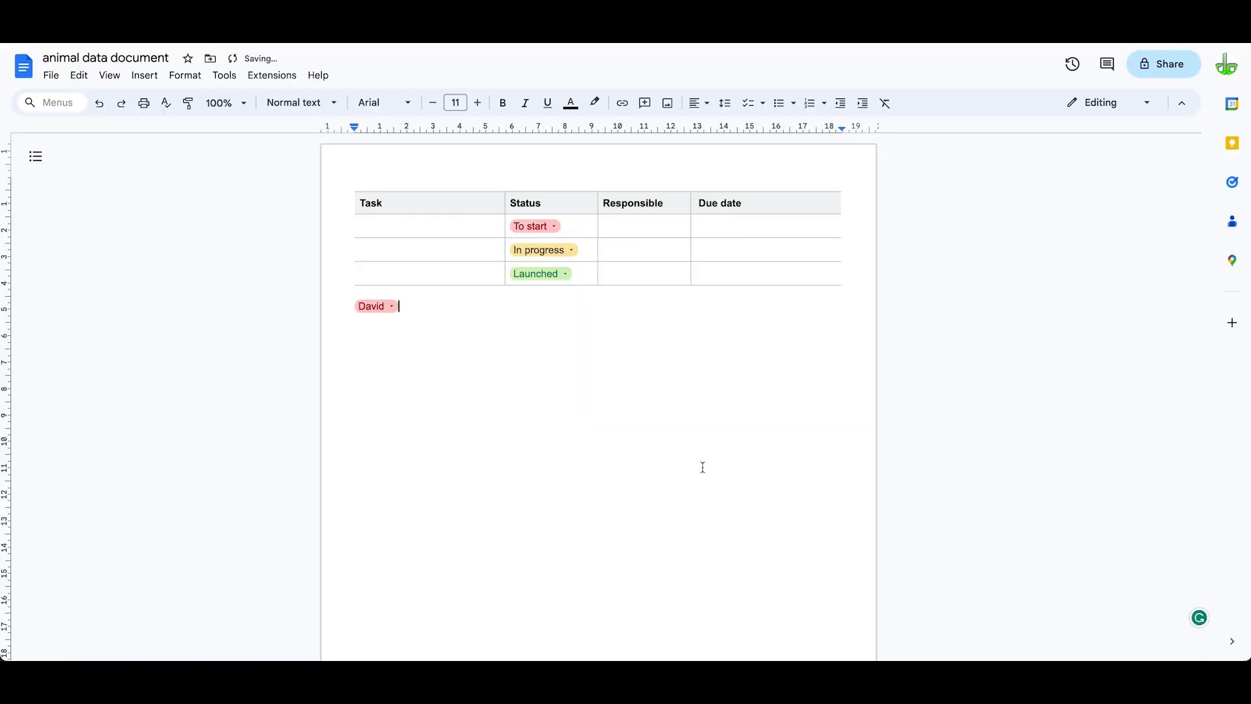
Copy the team member drop-down into the three Responsible cells and delete the original below the table
{"action": "left_click", "coordinate": [377, 306]}
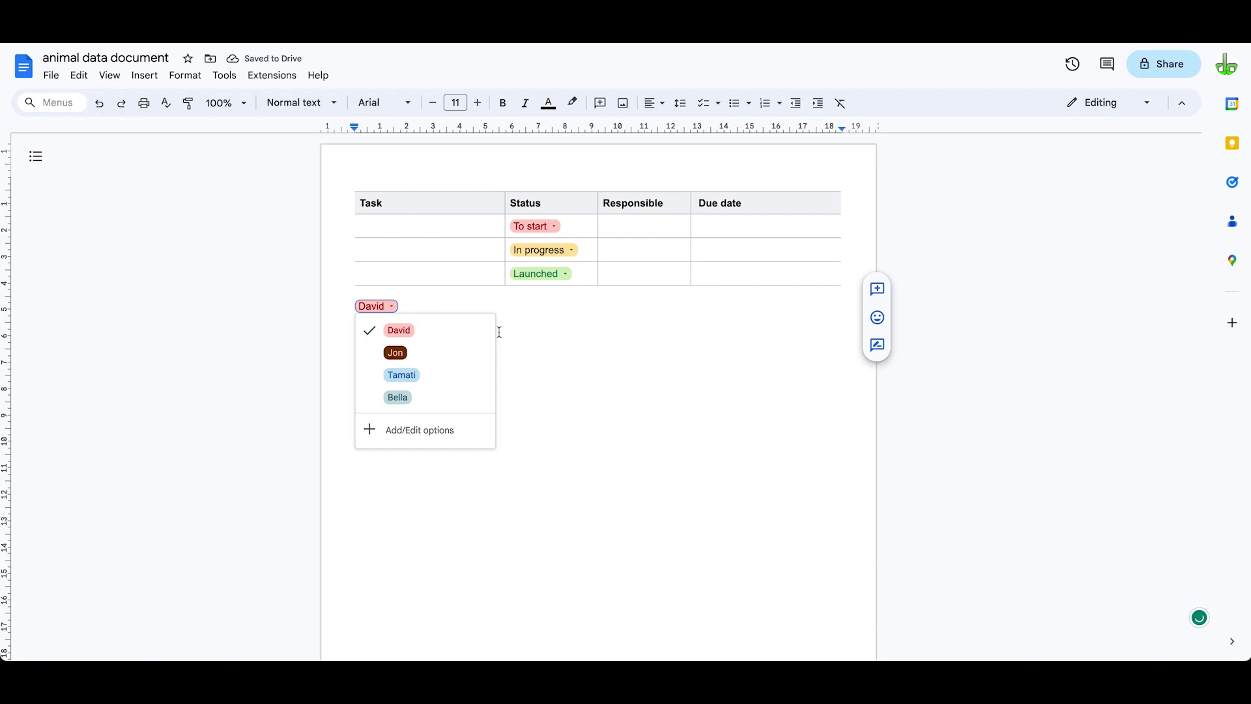
{"action": "left_click", "coordinate": [630, 223]}
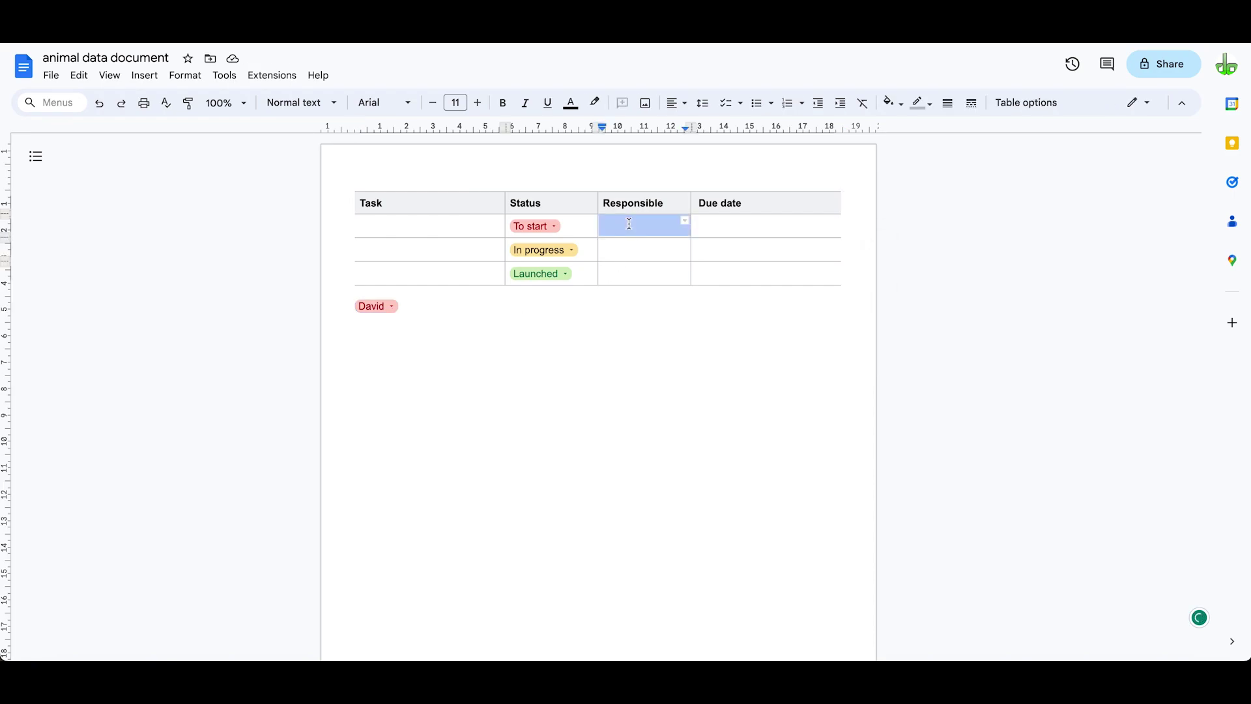
{"action": "left_click", "coordinate": [629, 224]}
{"action": "key", "text": "ctrl+v"}
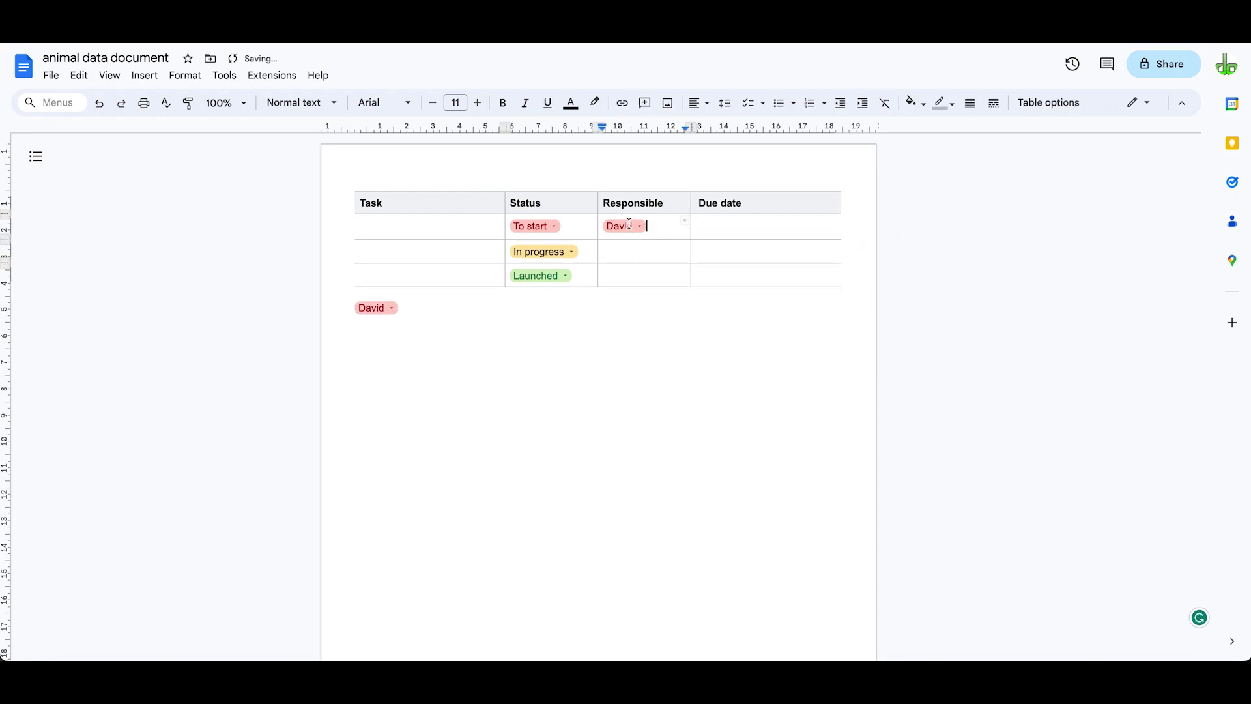
{"action": "left_click", "coordinate": [624, 250]}
{"action": "key", "text": "ctrl+v"}
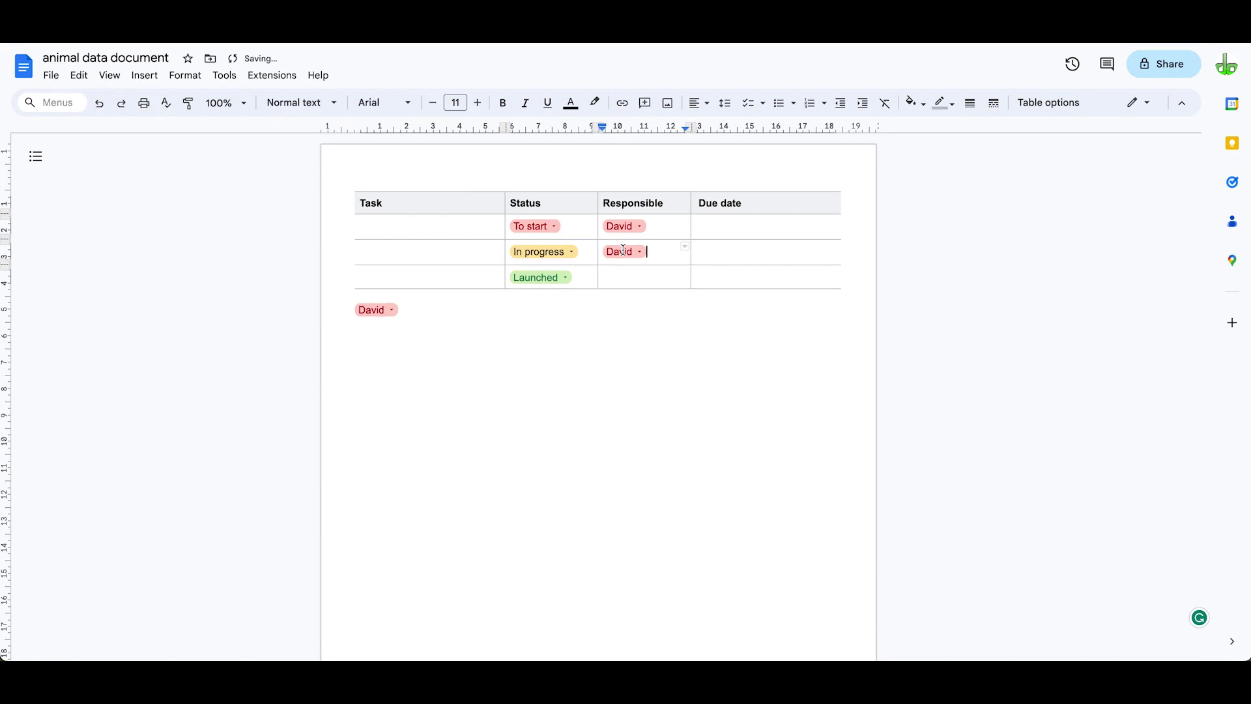
{"action": "left_click", "coordinate": [615, 280]}
{"action": "key", "text": "ctrl+v"}
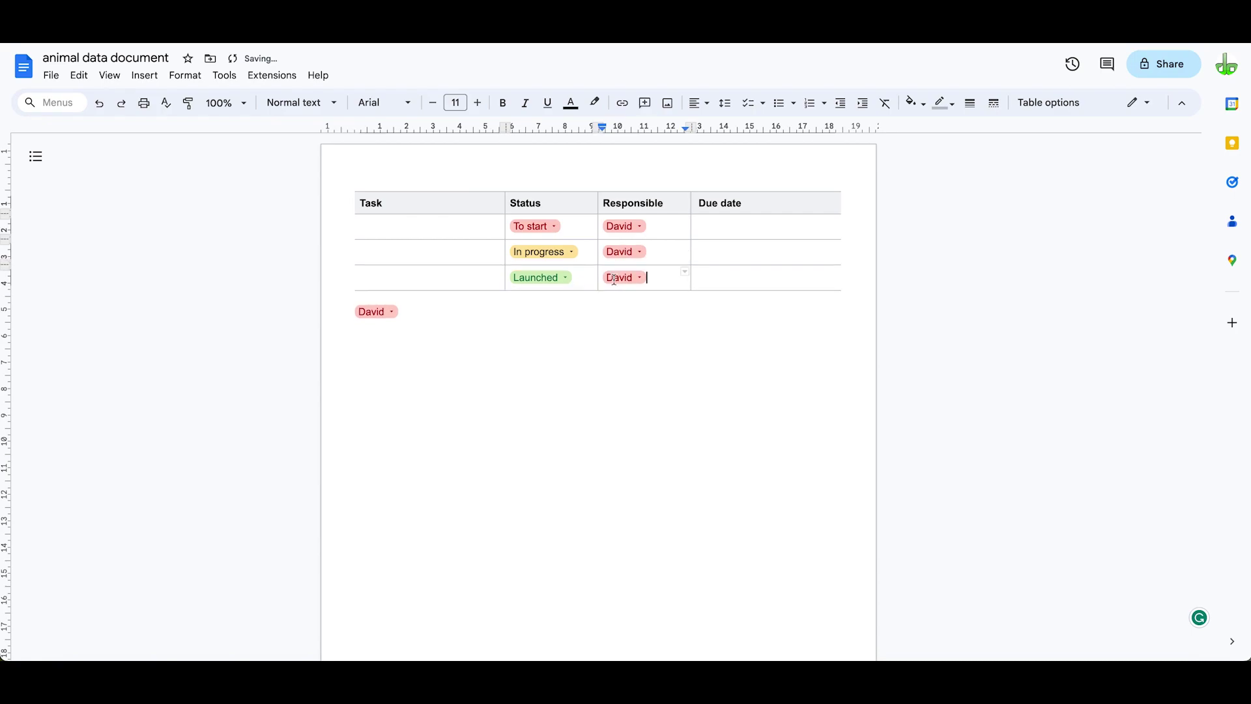
{"action": "left_click", "coordinate": [375, 311]}
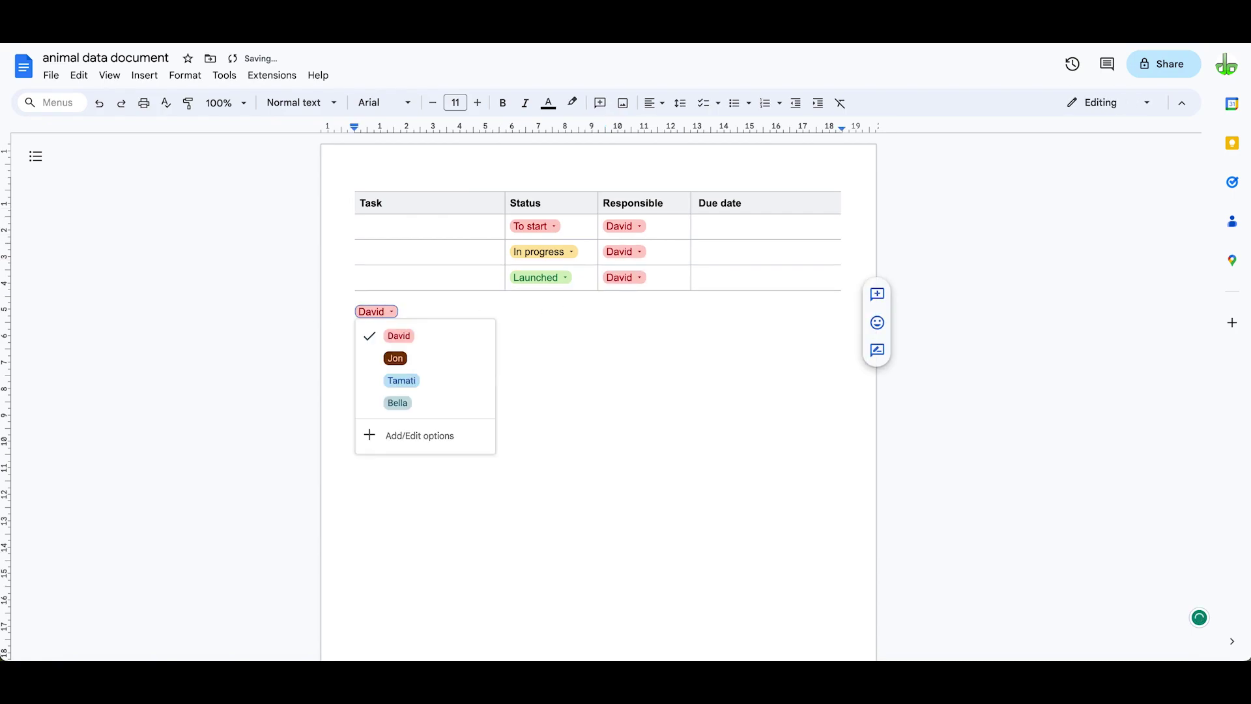
{"action": "key", "text": "BackSpace"}
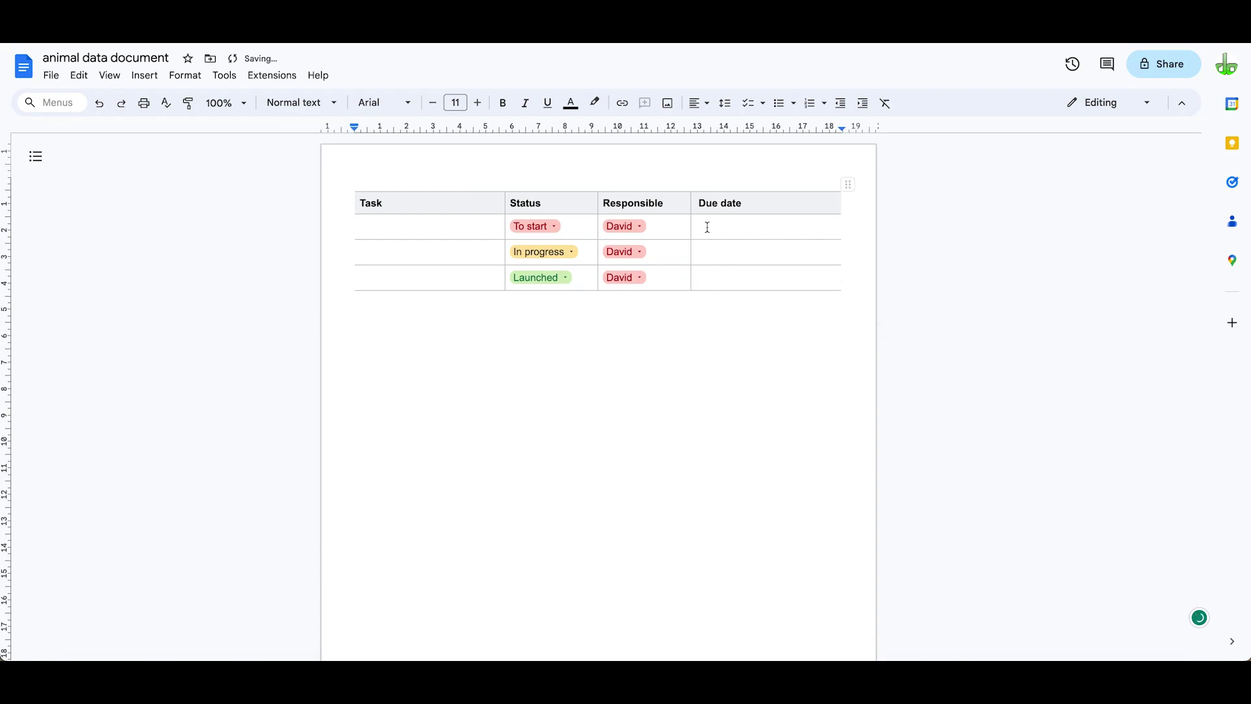
Insert a date smart chip for 24 Aug 2023 on the line below the table
{"action": "left_click", "coordinate": [145, 76]}
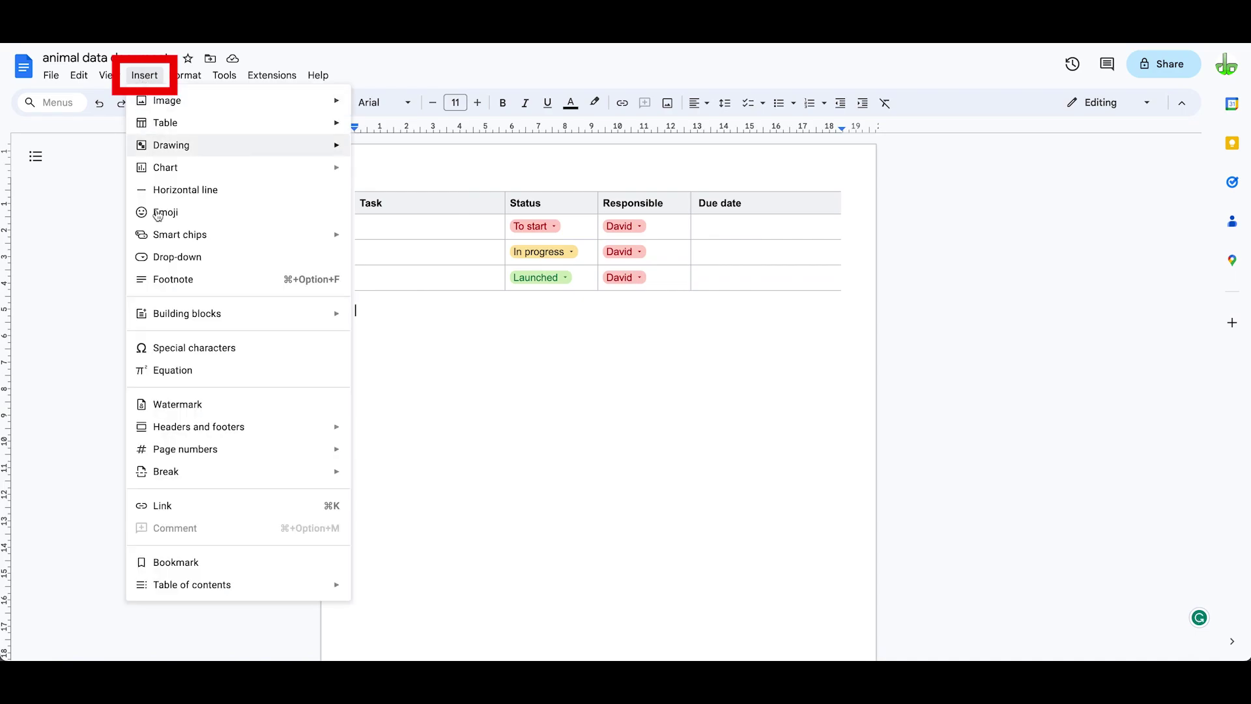
{"action": "mouse_move", "coordinate": [161, 239]}
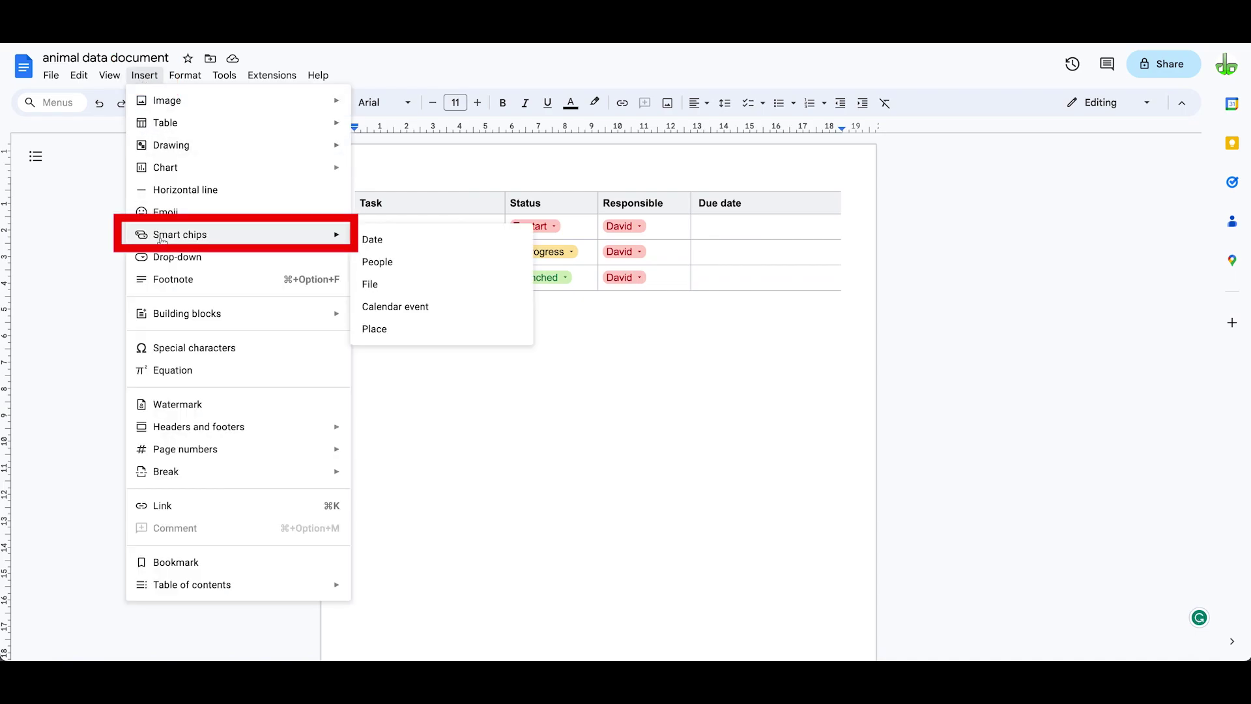
{"action": "left_click", "coordinate": [366, 239]}
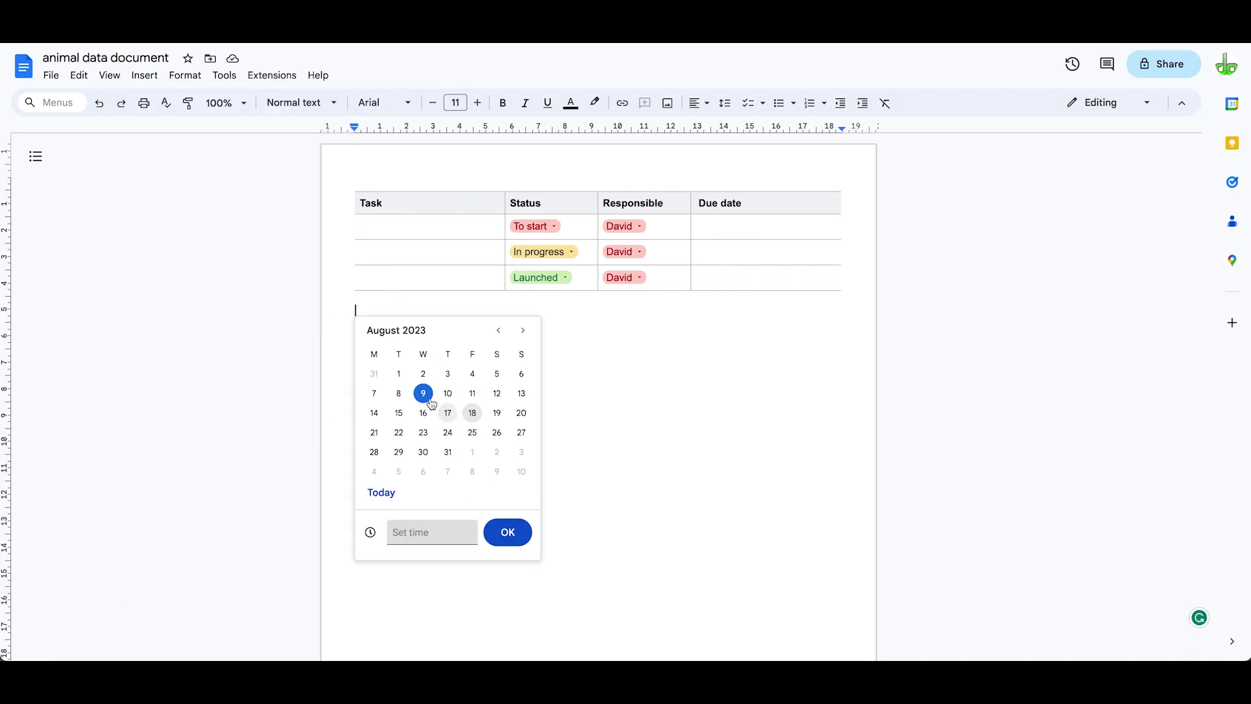
{"action": "left_click", "coordinate": [448, 433]}
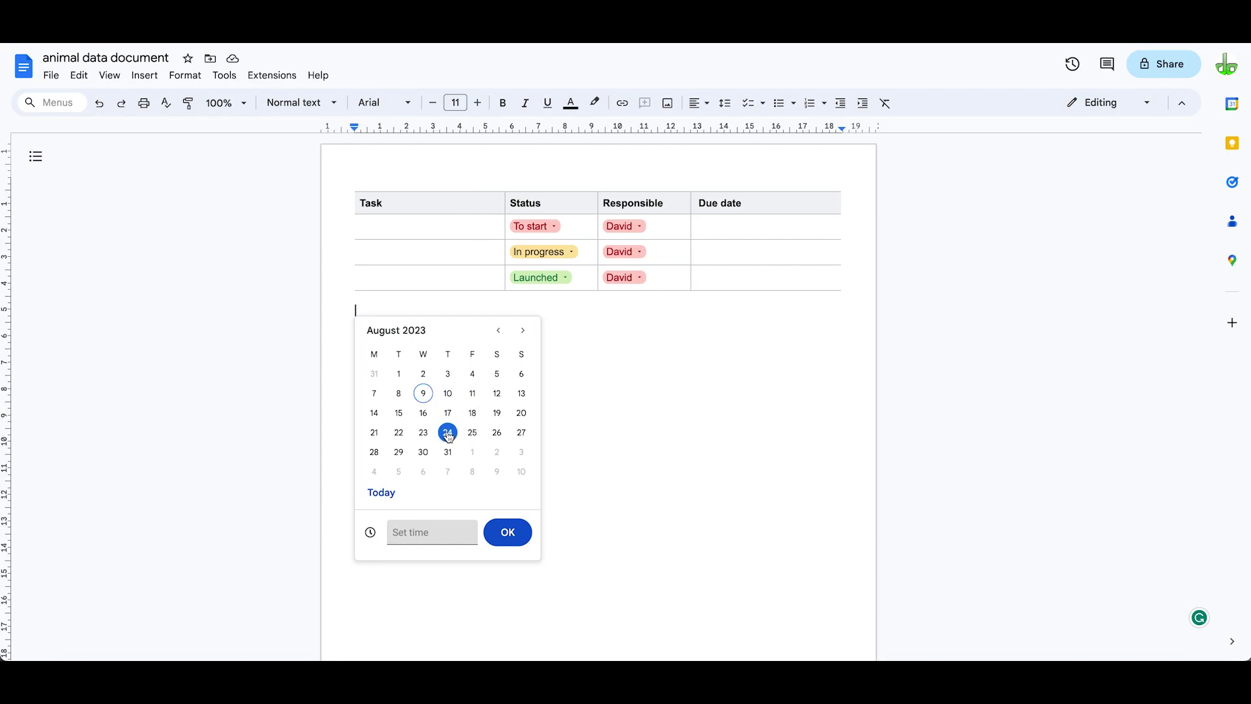
{"action": "left_click", "coordinate": [518, 540]}
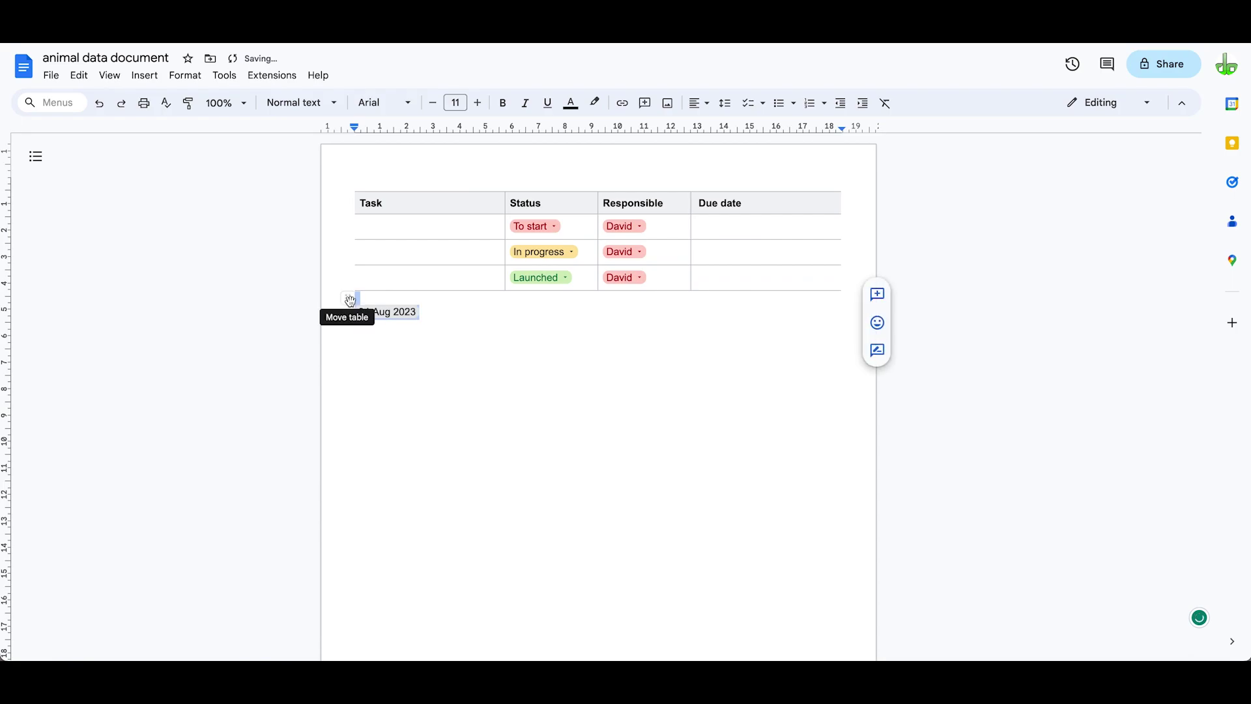
Copy the date chip from below the table into the three Due date cells
{"action": "left_click", "coordinate": [365, 314]}
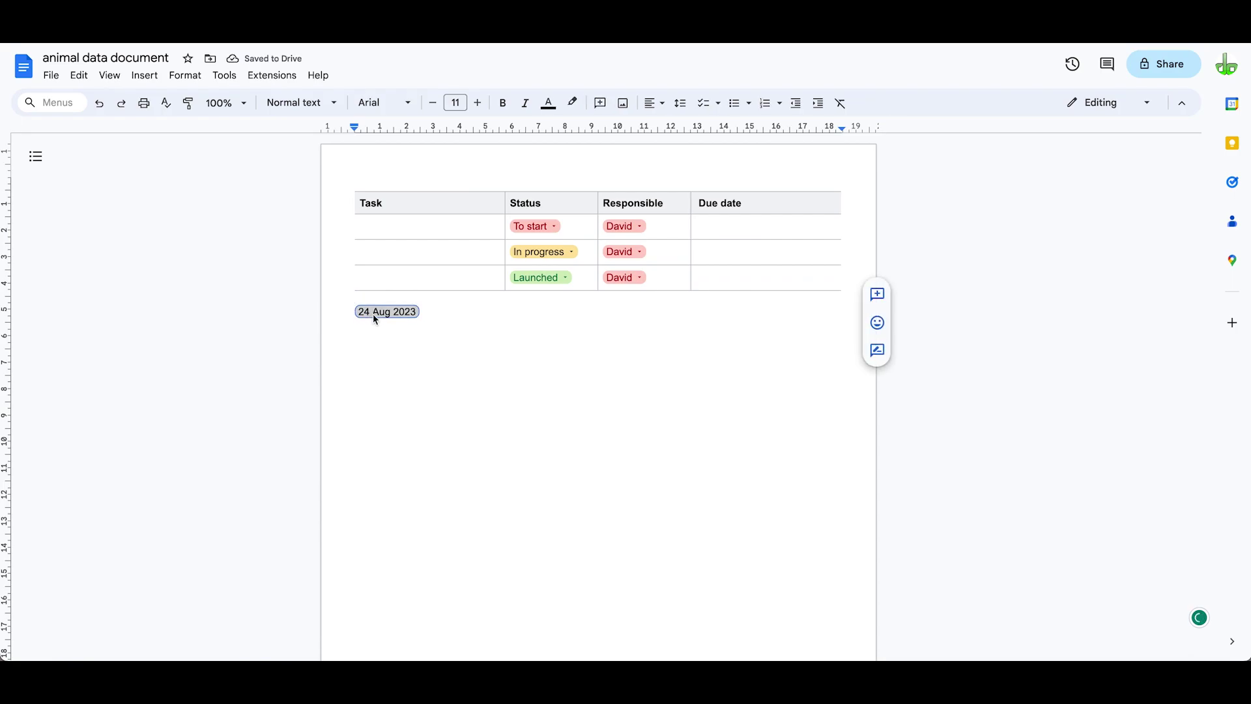
{"action": "left_click", "coordinate": [702, 227]}
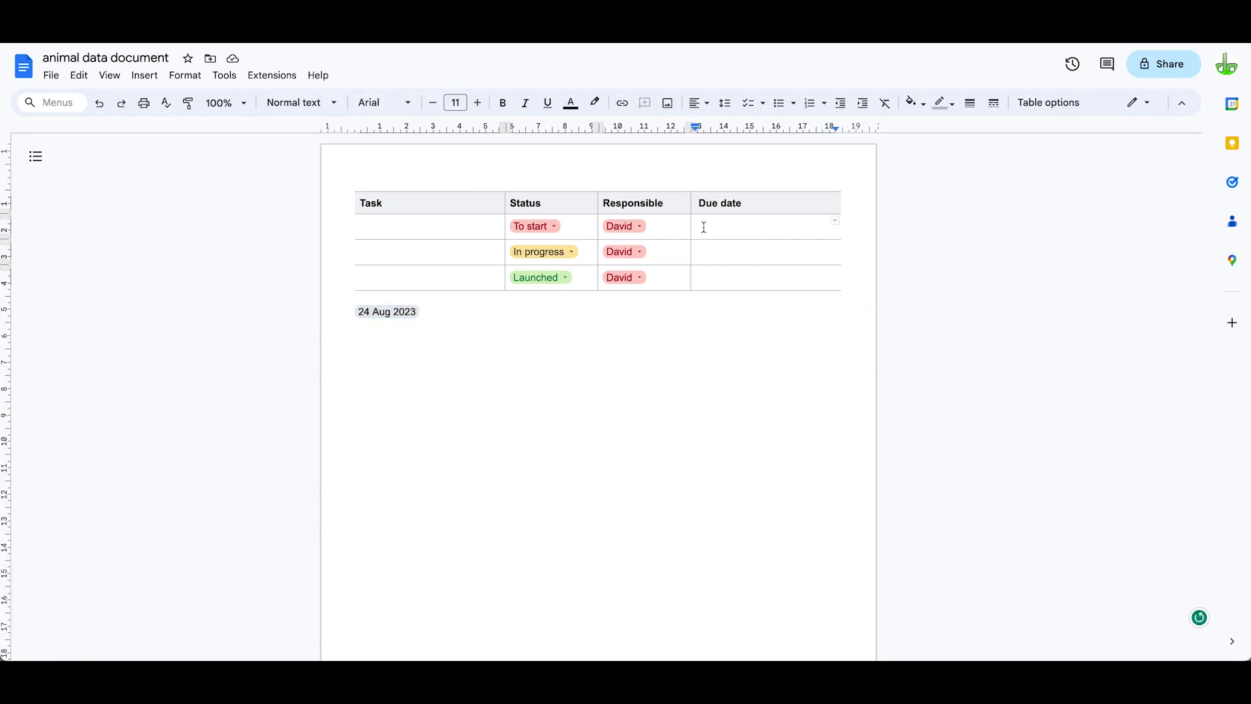
{"action": "key", "text": "ctrl+v"}
{"action": "left_click", "coordinate": [710, 245]}
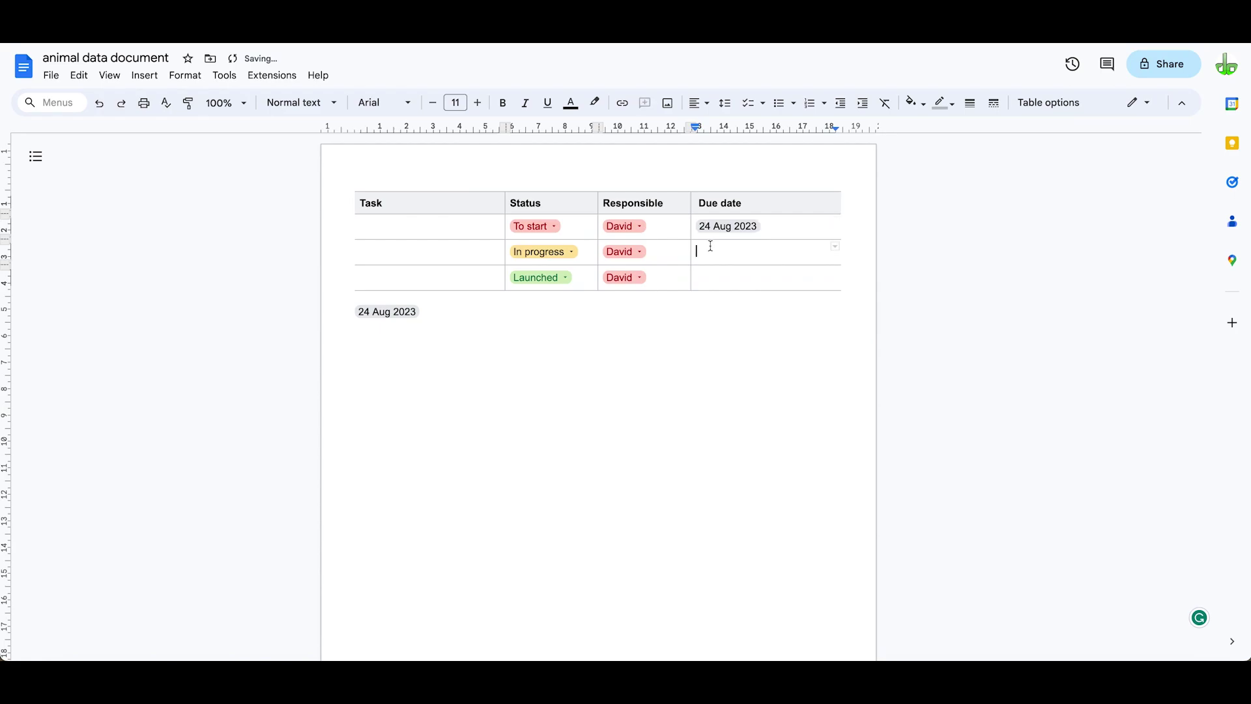
{"action": "key", "text": "ctrl+v"}
{"action": "left_click", "coordinate": [709, 275]}
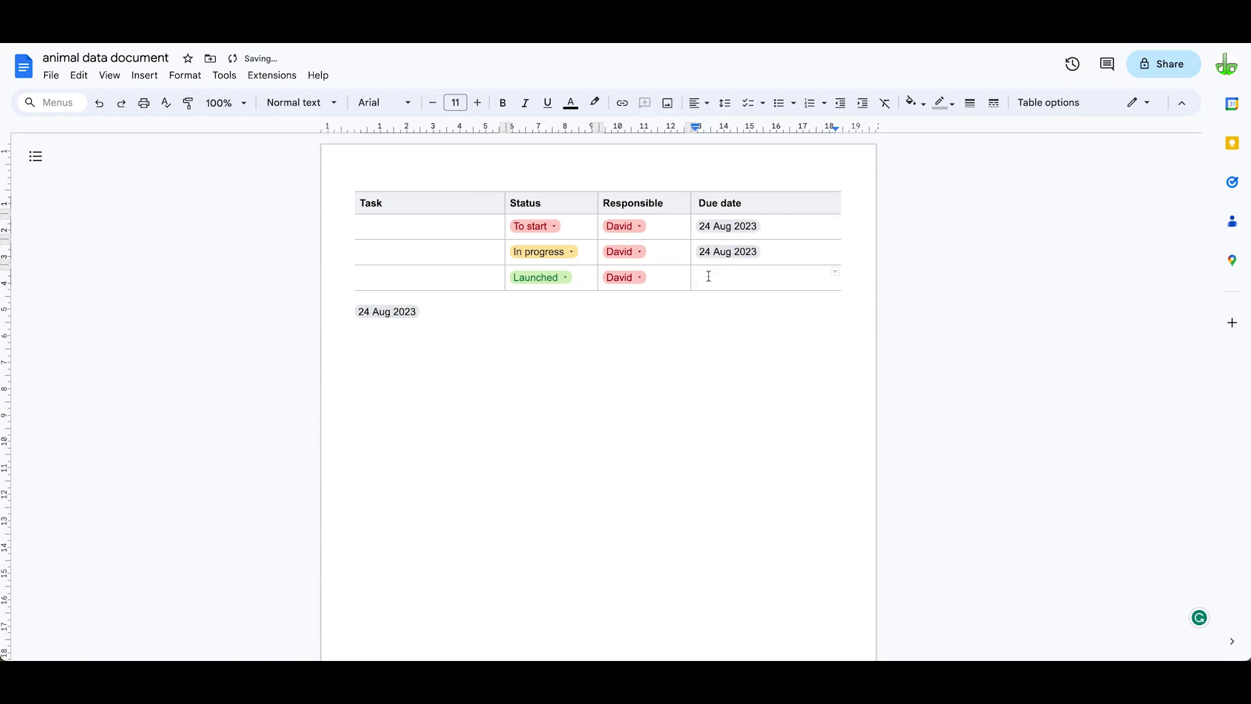
{"action": "key", "text": "ctrl+v"}
Set the due date to 19 Aug 2023 for the Launched task and 15 Aug 2023 for the In progress task
{"action": "left_click", "coordinate": [721, 279]}
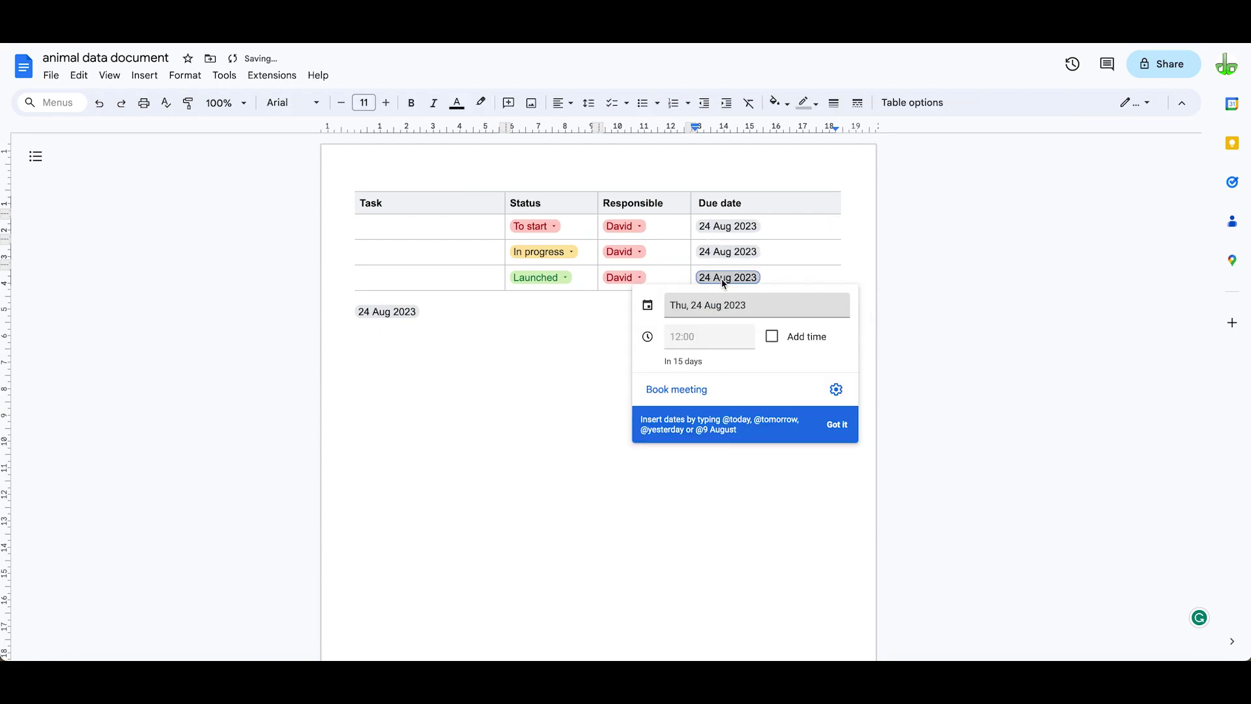
{"action": "left_click", "coordinate": [713, 320]}
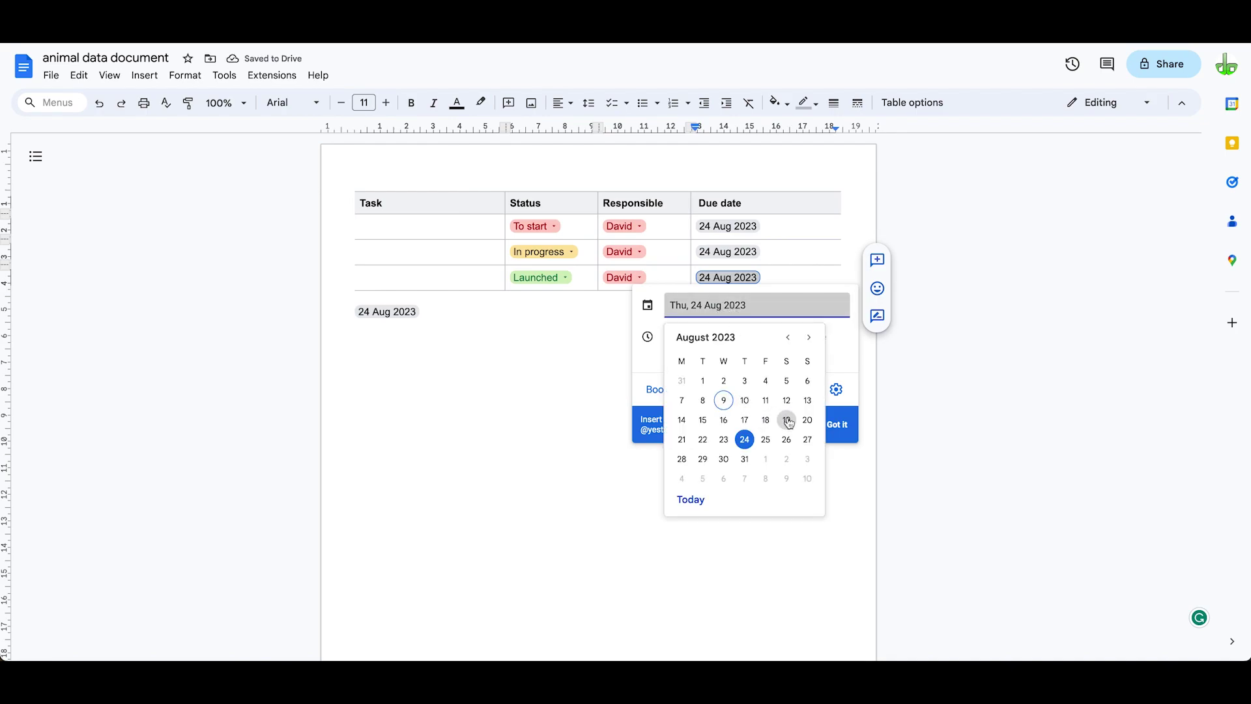
{"action": "left_click", "coordinate": [787, 421]}
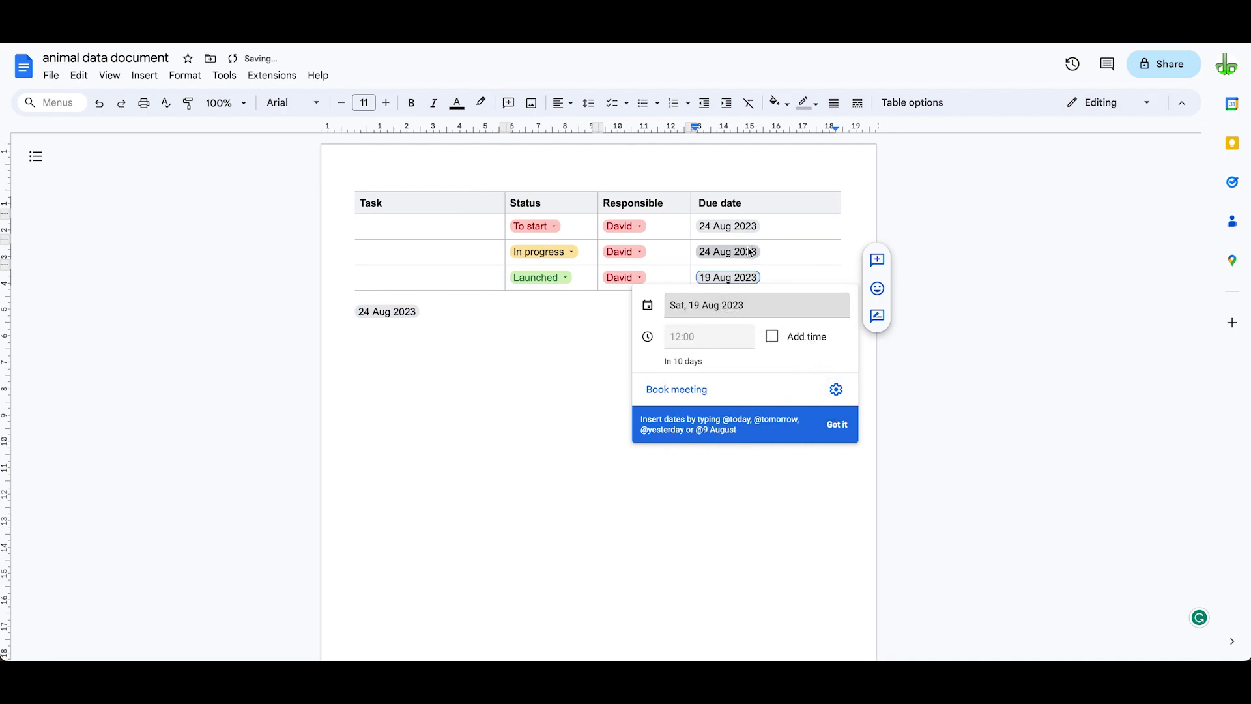
{"action": "left_click", "coordinate": [826, 491]}
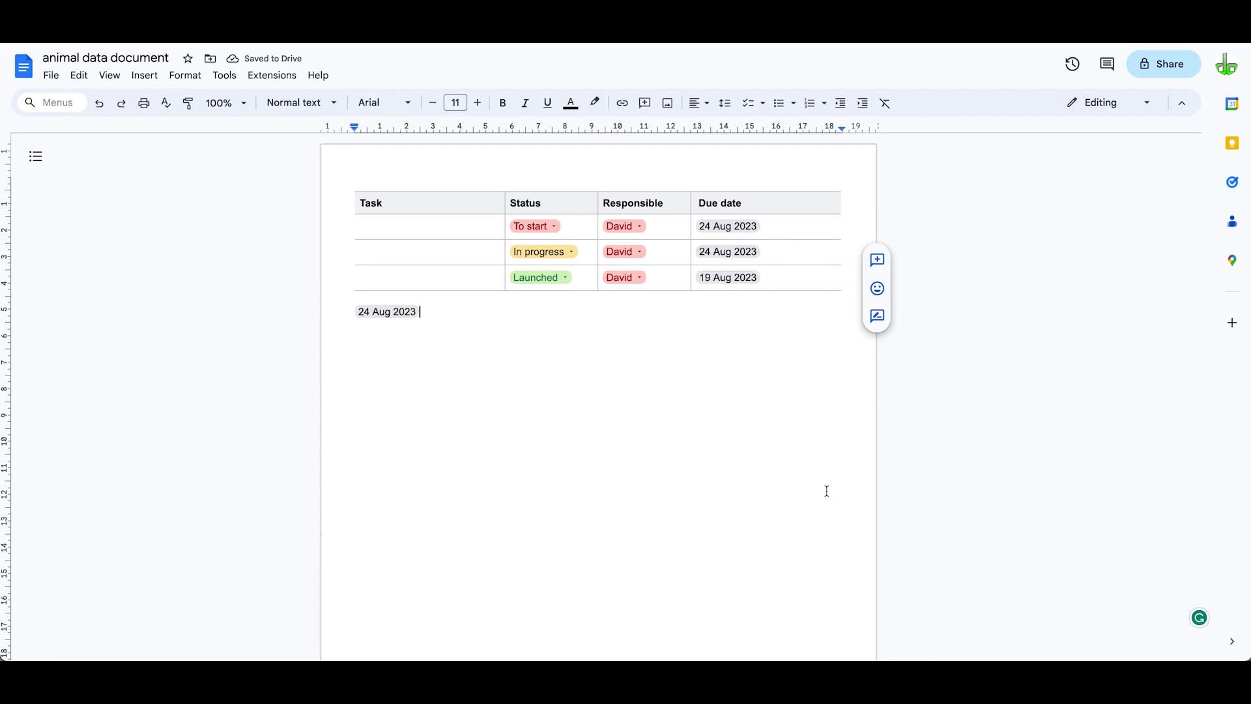
{"action": "left_click", "coordinate": [731, 251]}
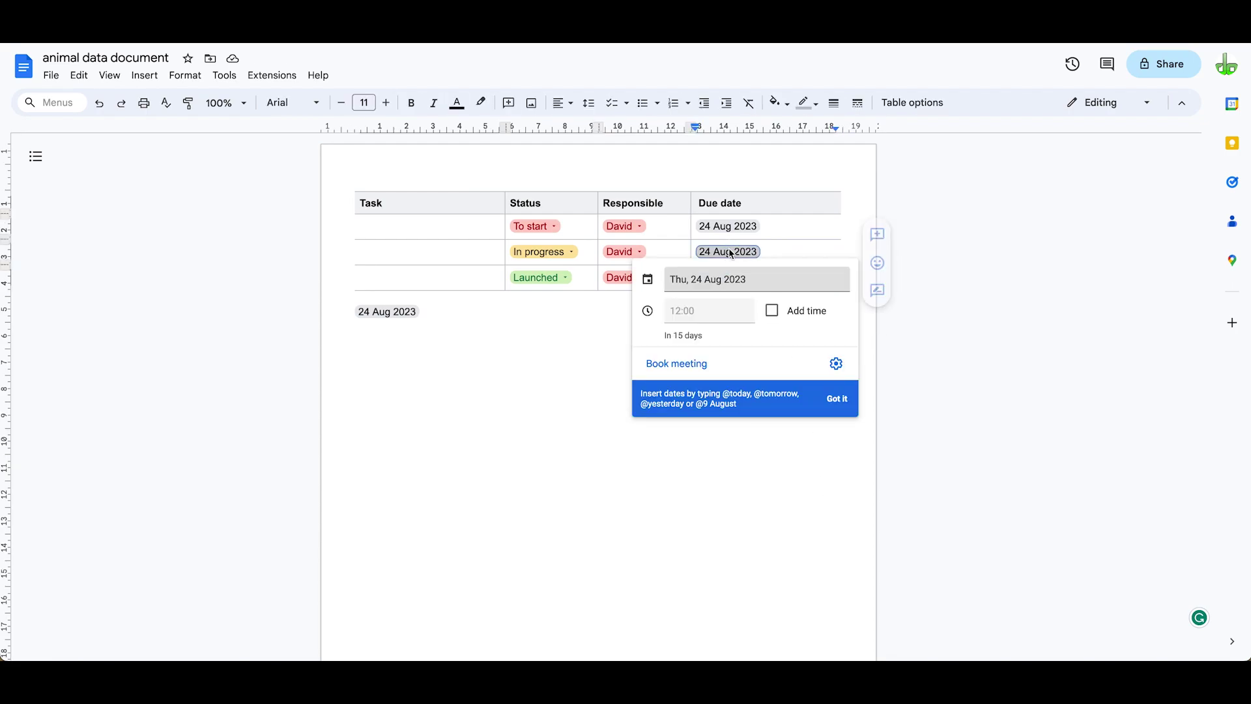
{"action": "left_click", "coordinate": [736, 285]}
{"action": "left_click", "coordinate": [702, 395]}
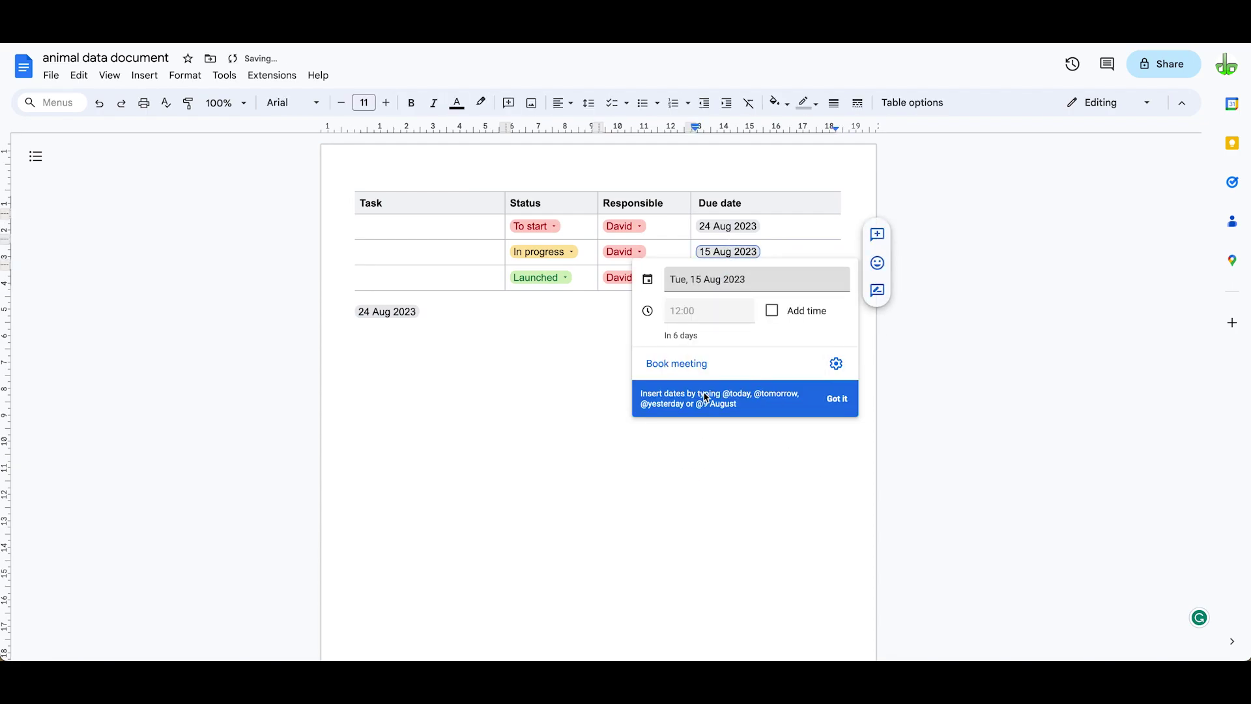
{"action": "left_click", "coordinate": [788, 501]}
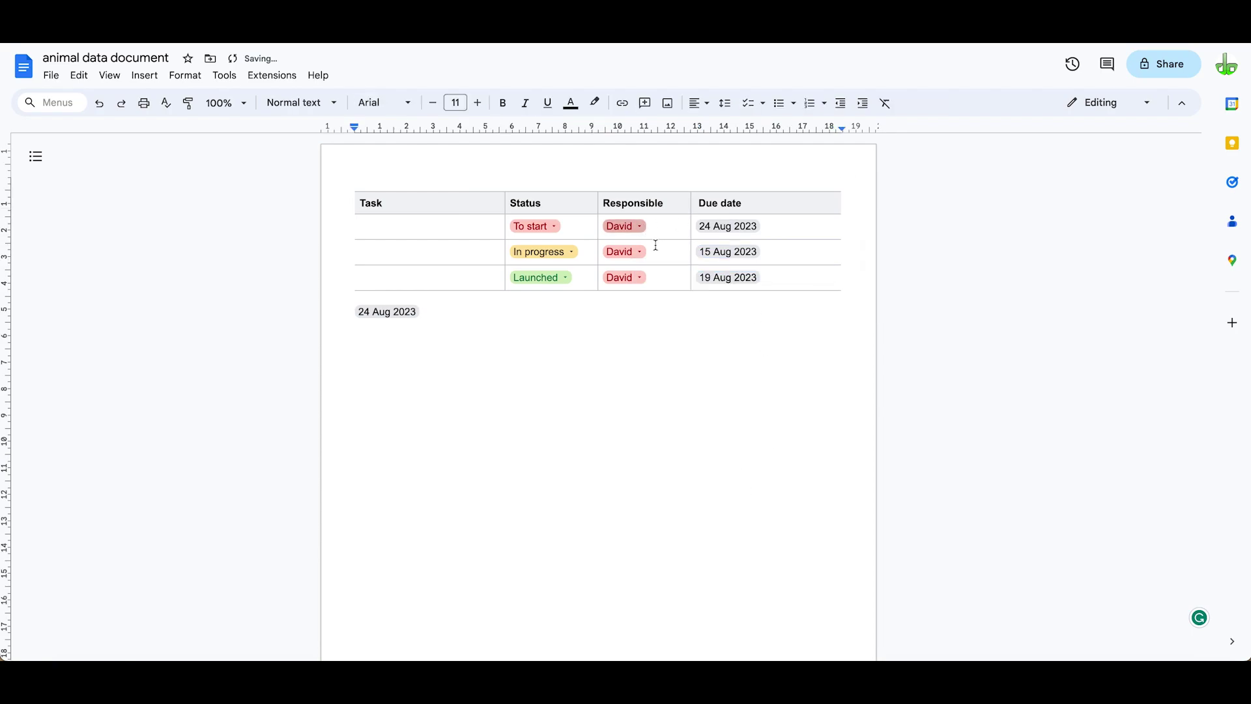
Assign the second, third and fourth team members to the first, second and third task rows in the Responsible column
{"action": "left_click", "coordinate": [641, 227]}
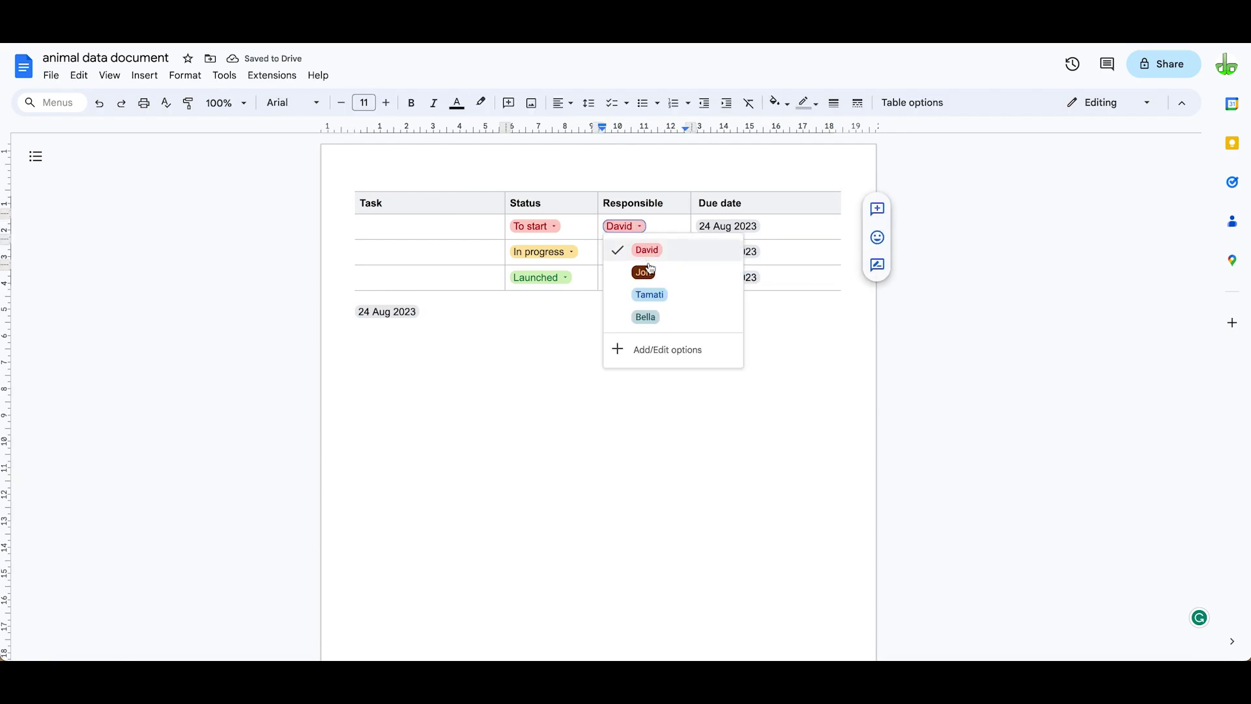
{"action": "left_click", "coordinate": [650, 274]}
{"action": "left_click", "coordinate": [643, 254]}
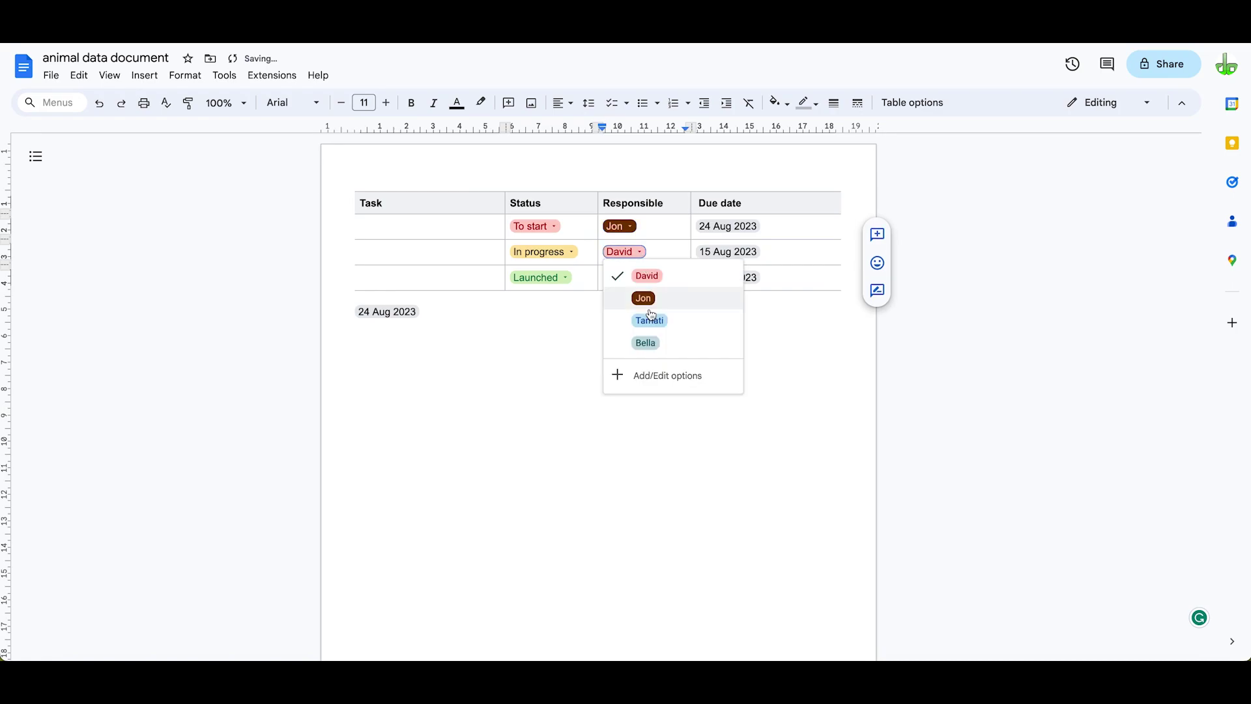
{"action": "left_click", "coordinate": [653, 321]}
{"action": "left_click", "coordinate": [645, 287]}
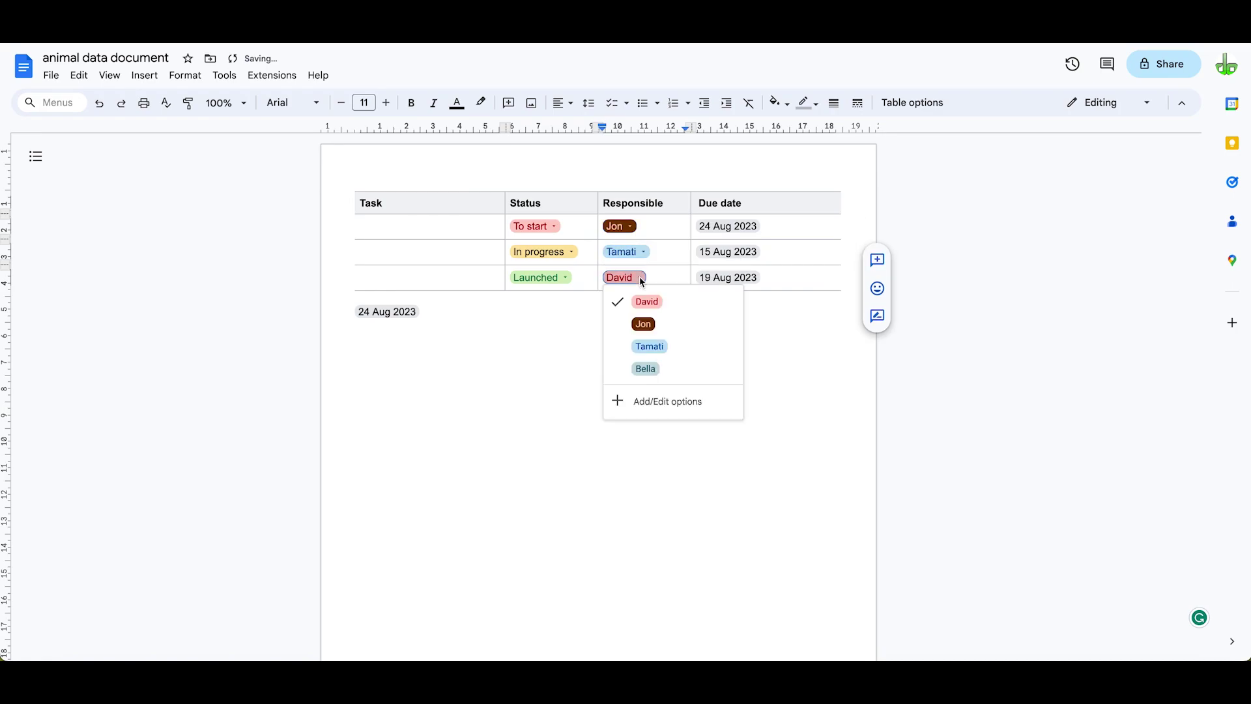
{"action": "left_click", "coordinate": [645, 366]}
Start a task entry in the first empty cell of the Task column
{"action": "left_click", "coordinate": [426, 223]}
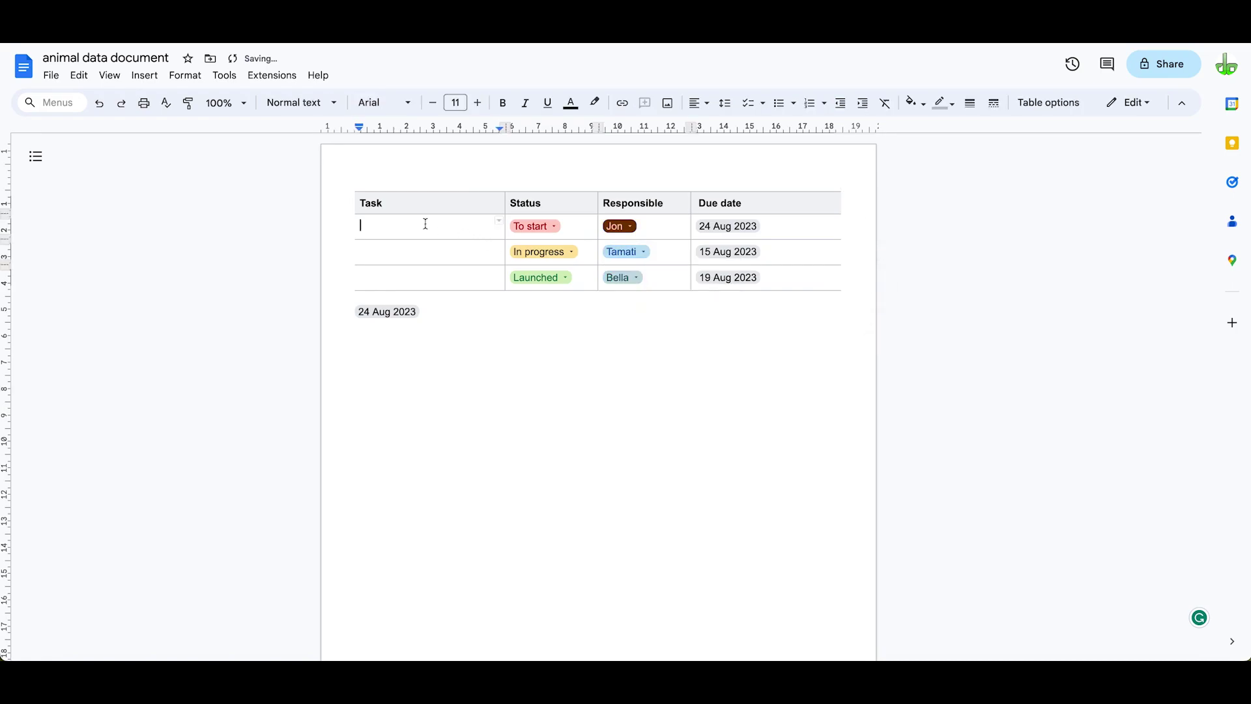